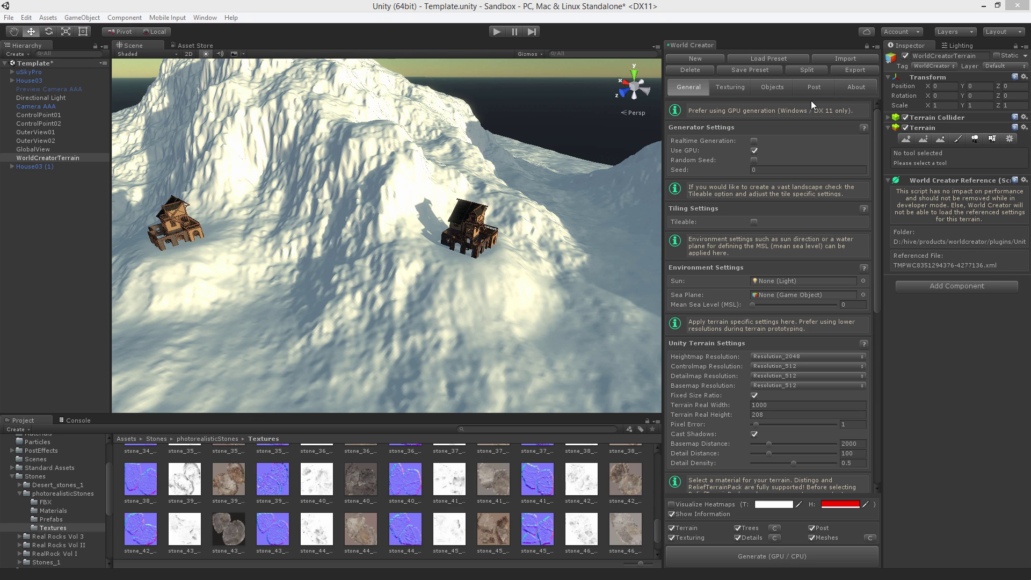
left_click(820, 87)
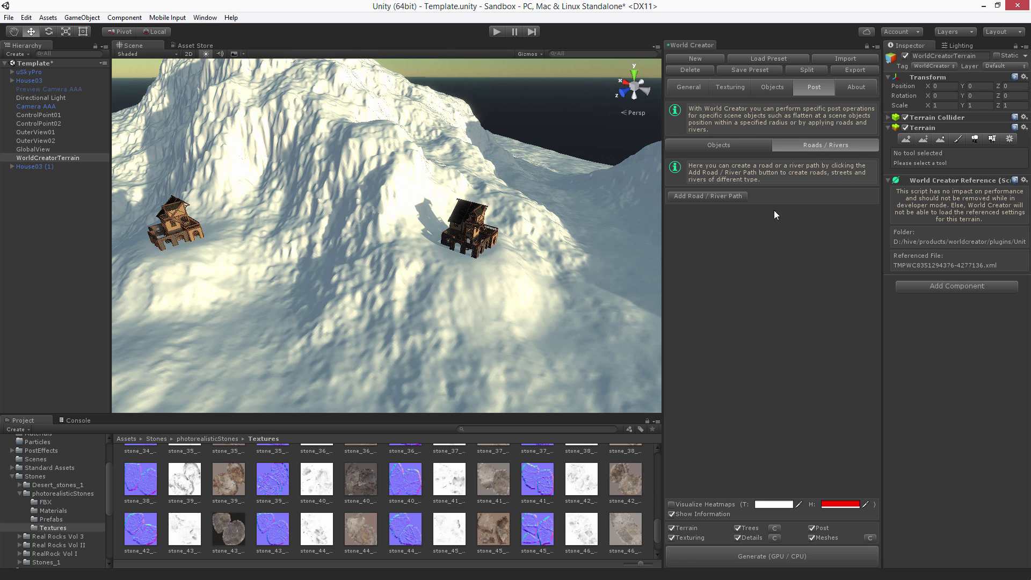
left_click_drag(571, 254, 534, 256, "alt")
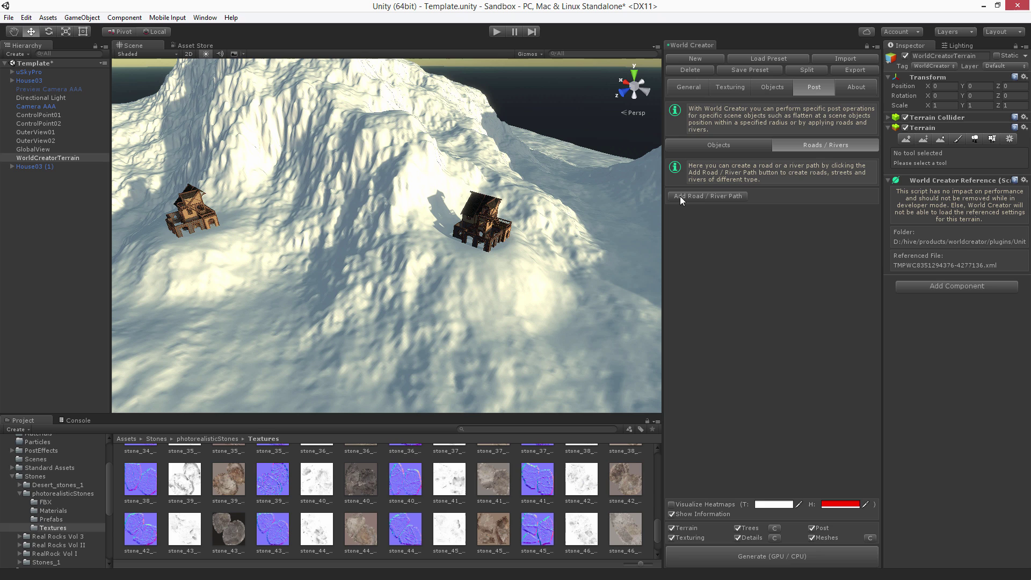
- Add a new road/river path in World Creator and rename it to 'Road'
left_click(717, 195)
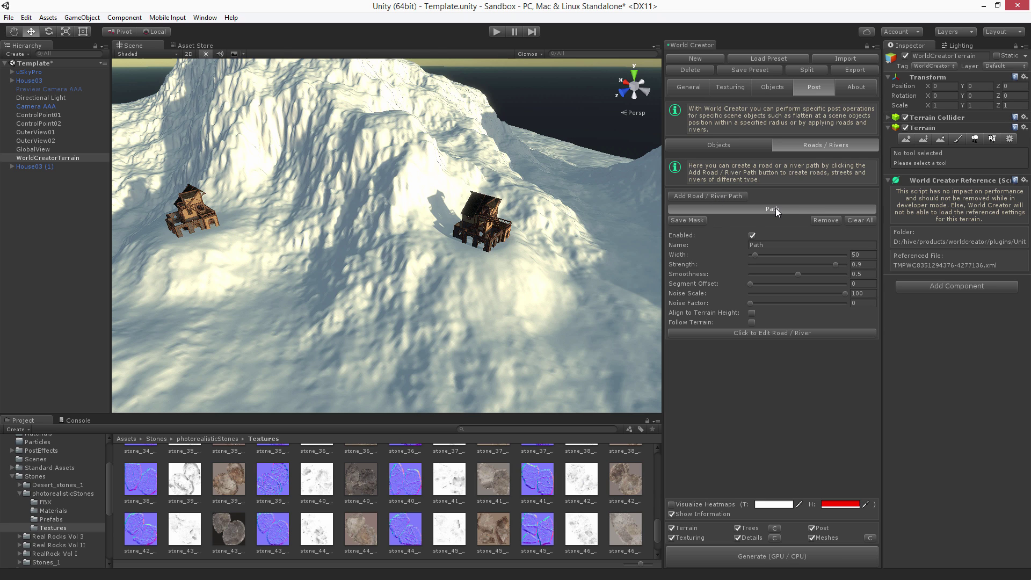
left_click(753, 237)
left_click(754, 236)
left_click(774, 244)
key("BackSpace")
key("BackSpace")
key("BackSpace")
key("BackSpace")
type("Ro")
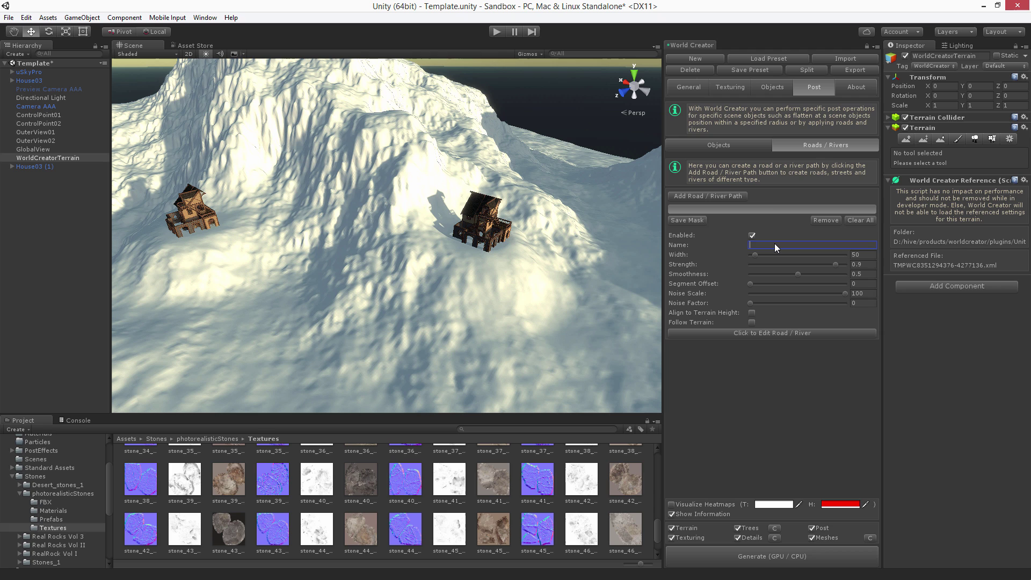
type("ad")
- In Add mode, place road points from beside the left house to just past the right house
left_click(770, 333)
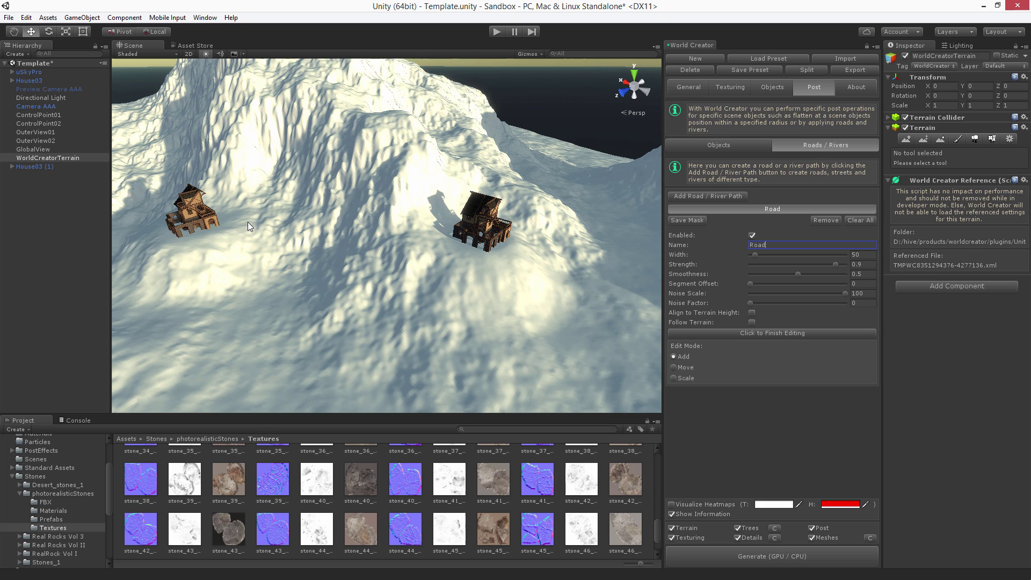
left_click(281, 215)
left_click(321, 222)
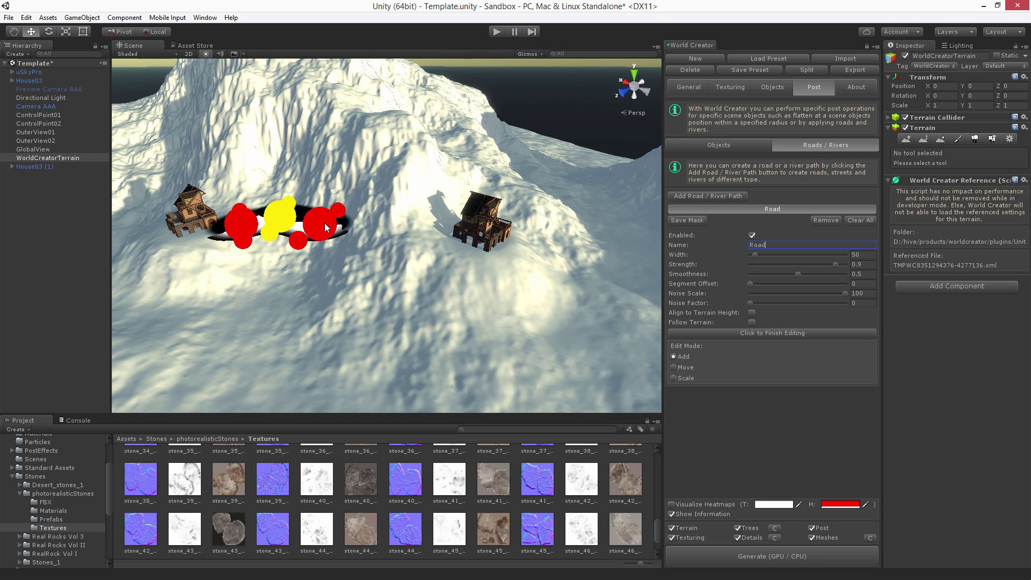
left_click(352, 238)
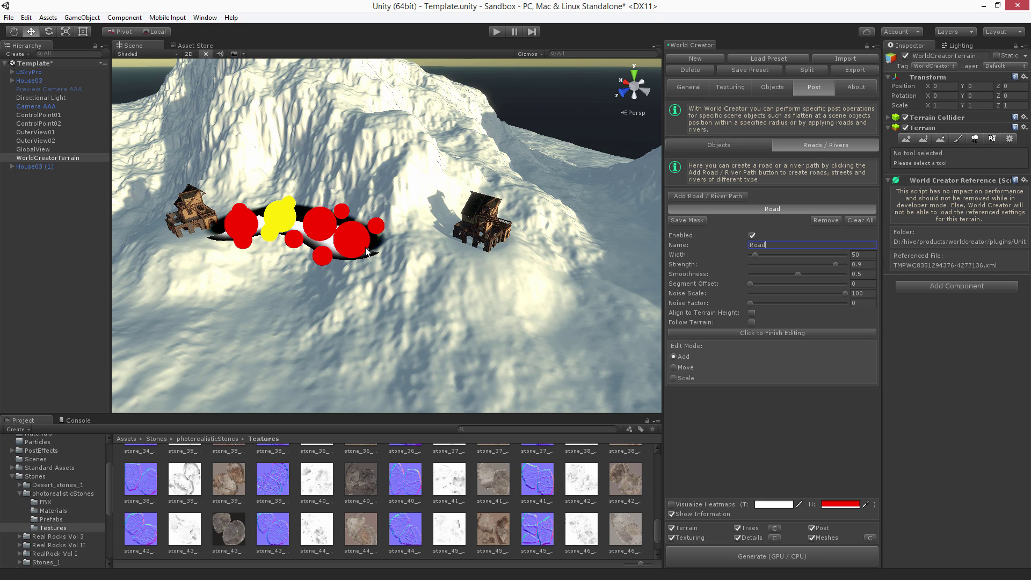
left_click(403, 256)
left_click(463, 269)
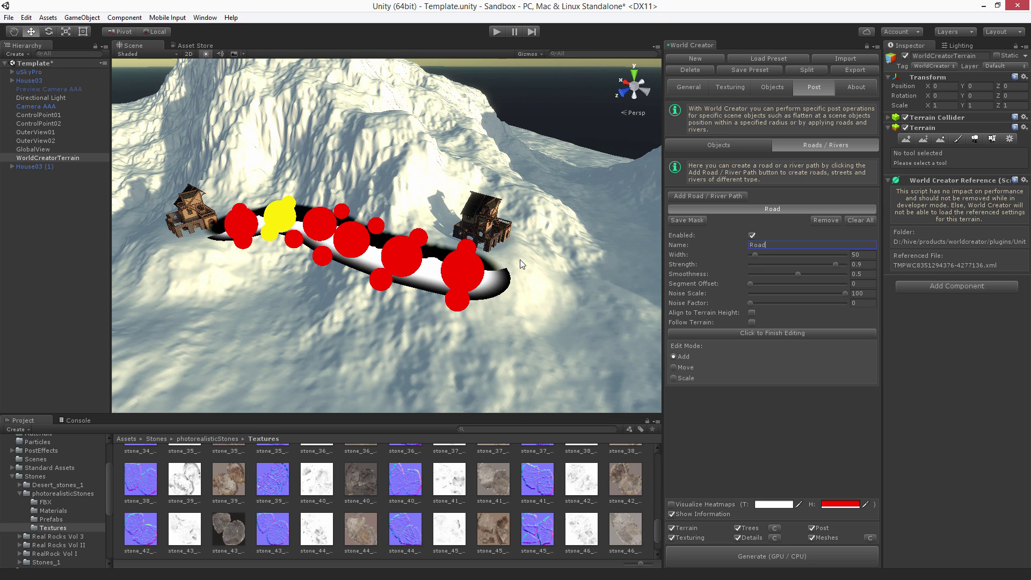
- Continue the road toward the terrain's right side and curve it down to the lower right
left_click(519, 261)
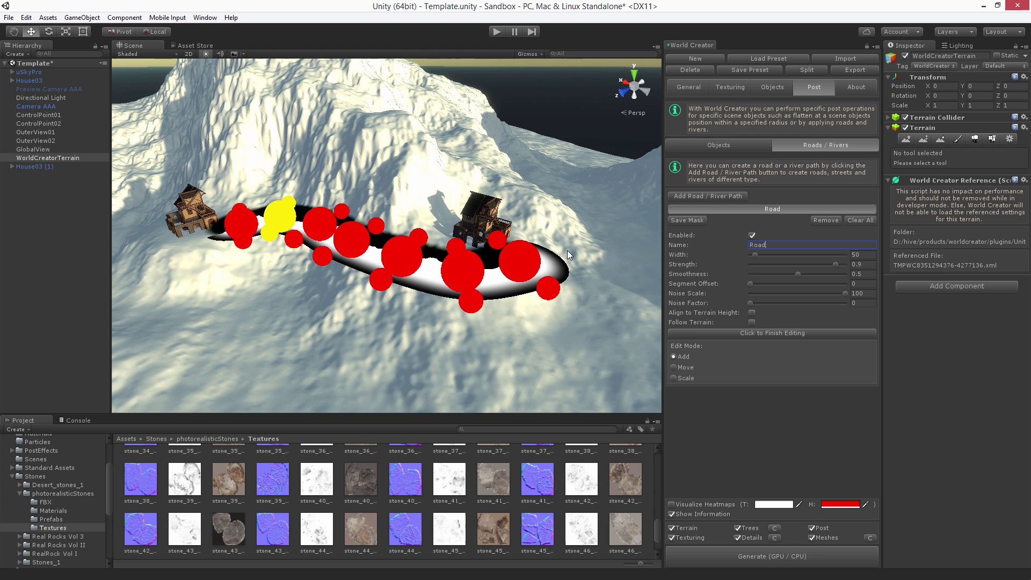
left_click(567, 250)
left_click(633, 278)
left_click(641, 348)
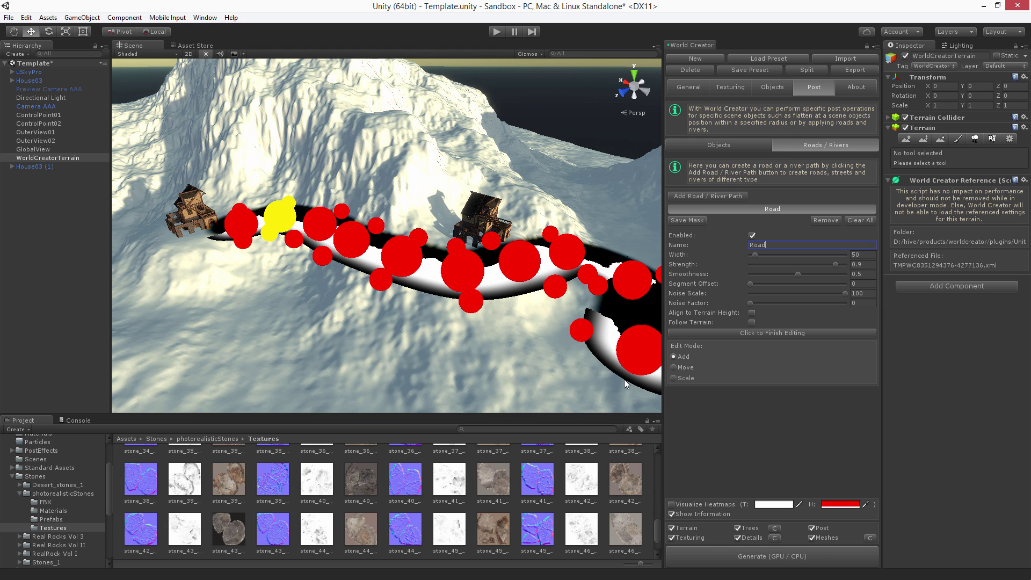
left_click(571, 398)
left_click_drag(459, 315, 496, 362, "alt")
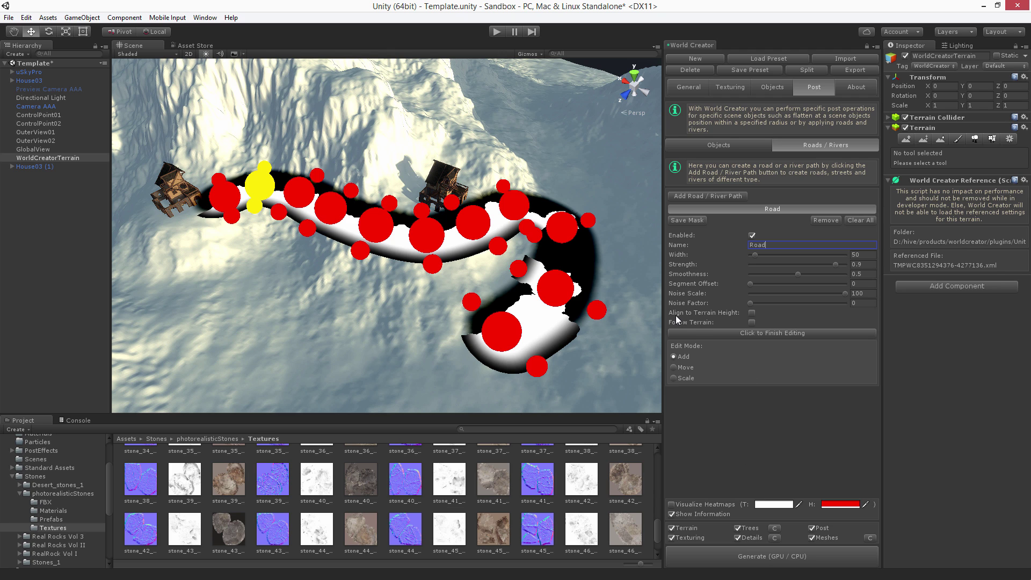
- Align the Road to terrain height and regenerate the terrain to carve it into the snow
left_click(752, 313)
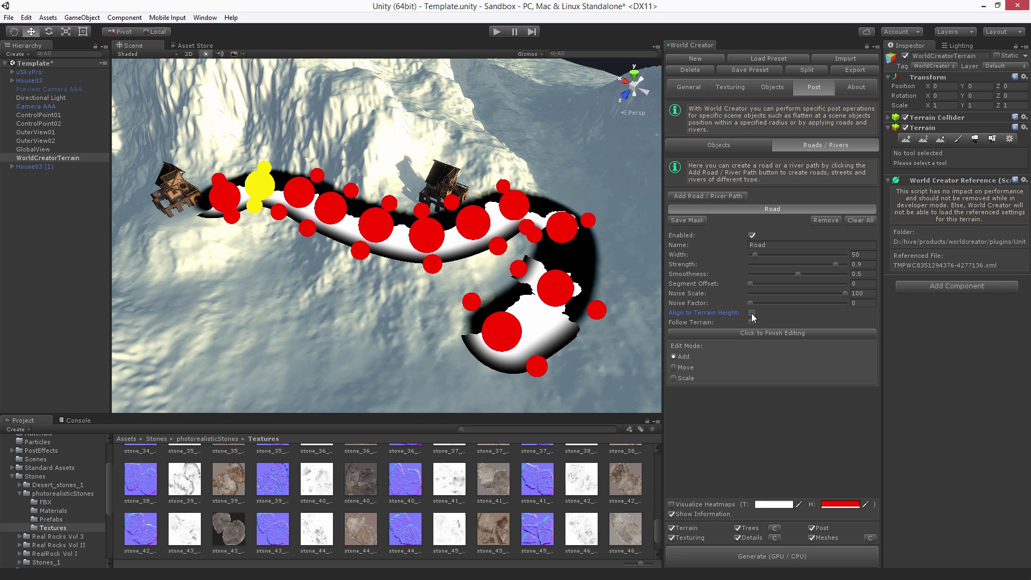
left_click(750, 553)
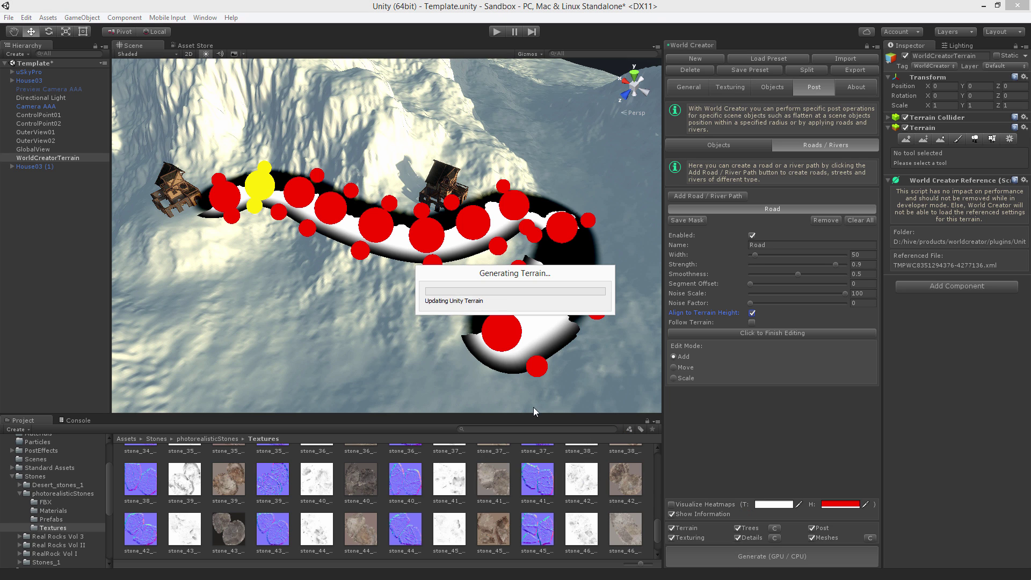
key("alt")
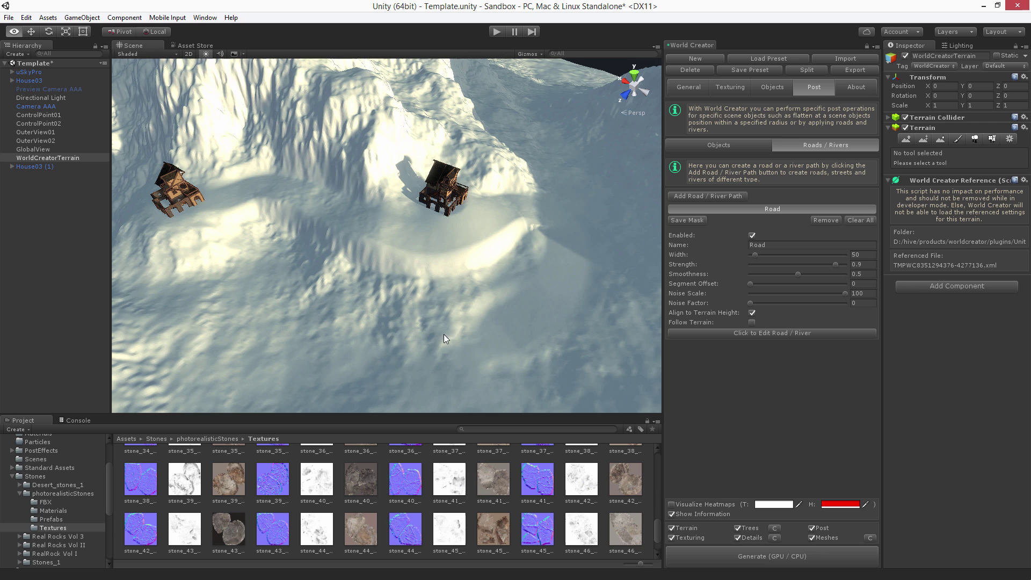
left_click_drag(444, 335, 414, 329, "alt")
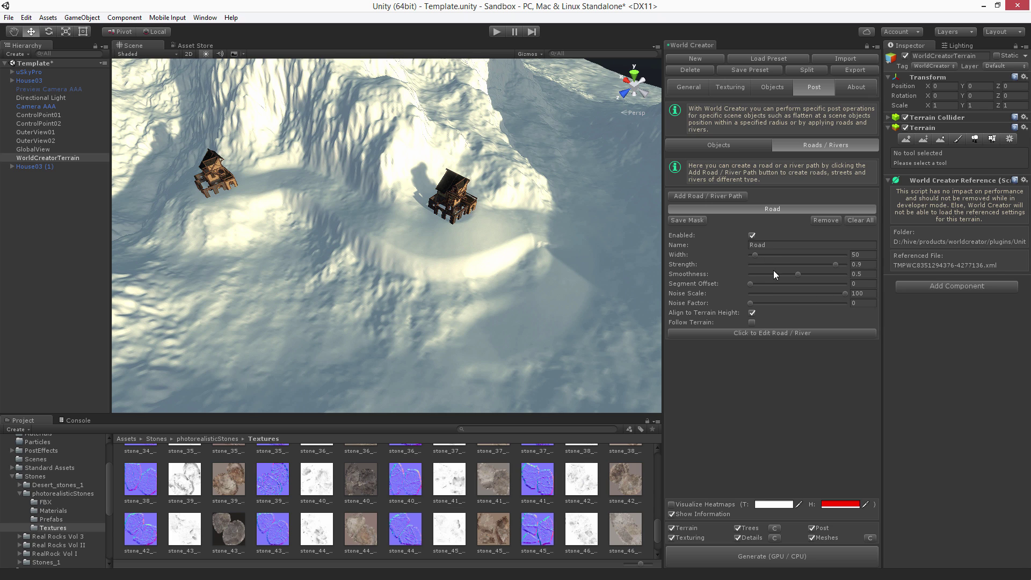
- Reopen the Road for editing and reduce its Width from 50 to 27
left_click(748, 333)
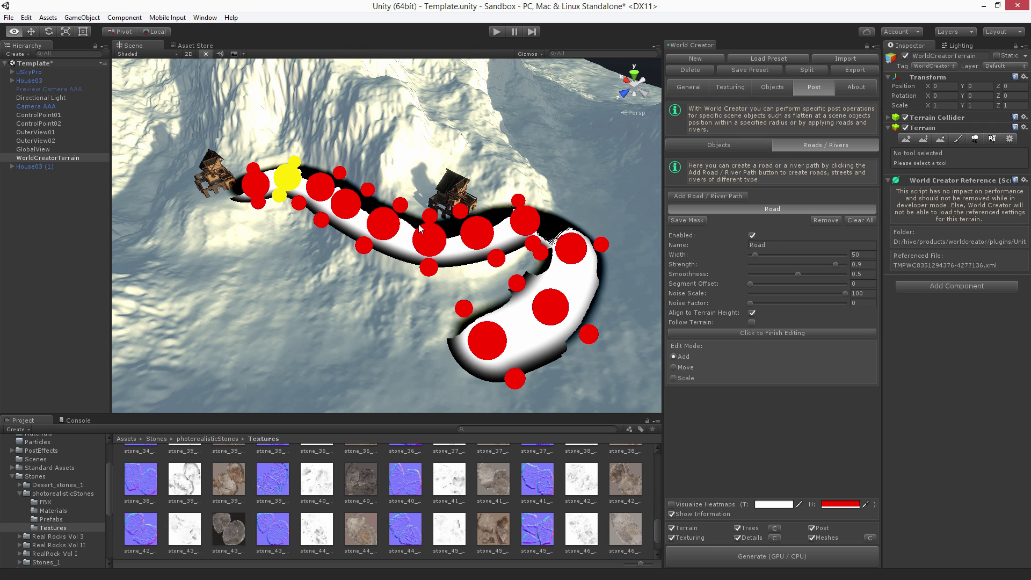
left_click_drag(418, 224, 427, 237, "alt")
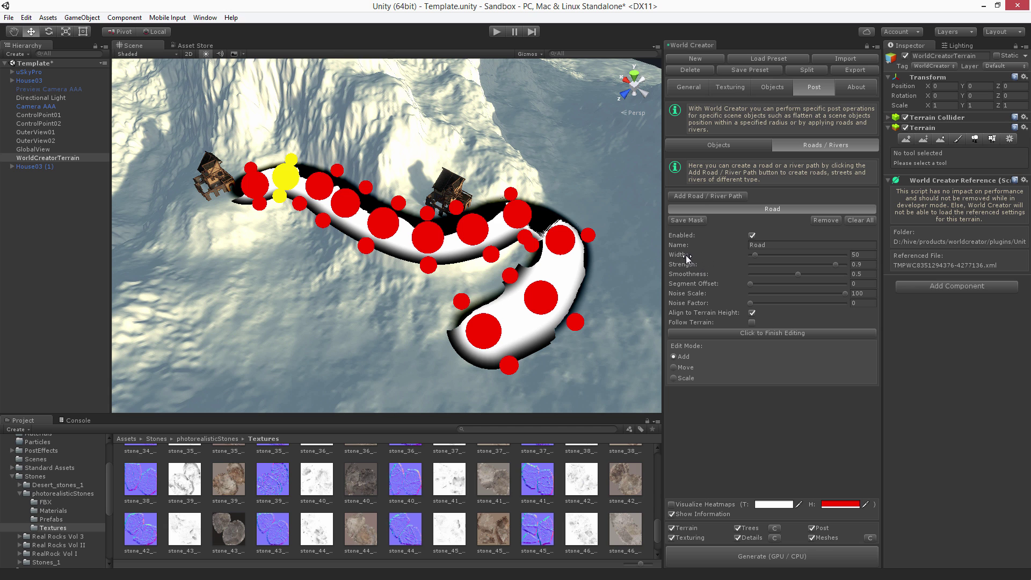
mouse_move(755, 253)
left_mouse_down()
mouse_move(766, 255)
mouse_move(752, 258)
left_mouse_up()
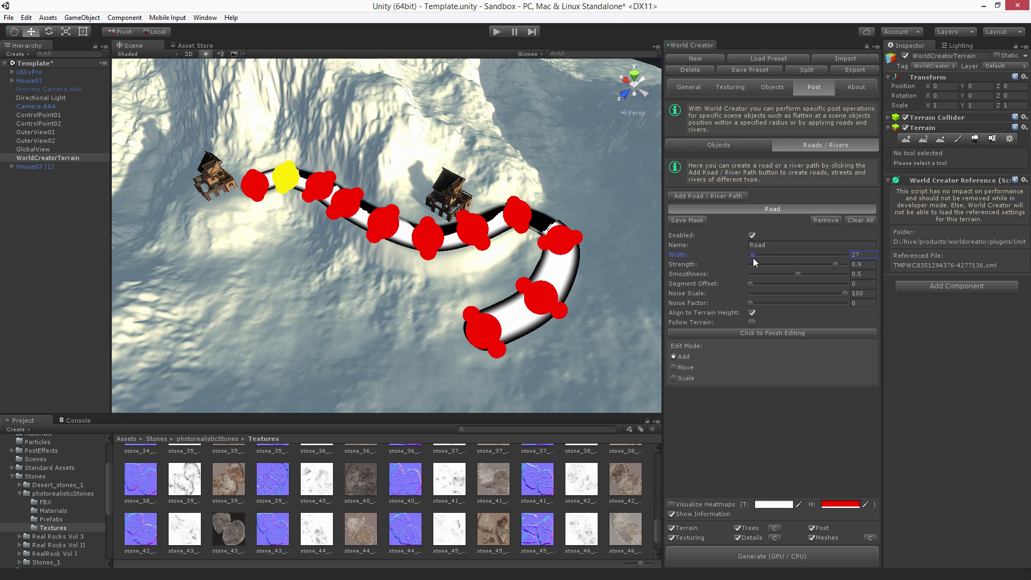
- Try several Road Strength values, regenerating each time, and settle on Strength 0.853
left_click(834, 264)
left_click(768, 557)
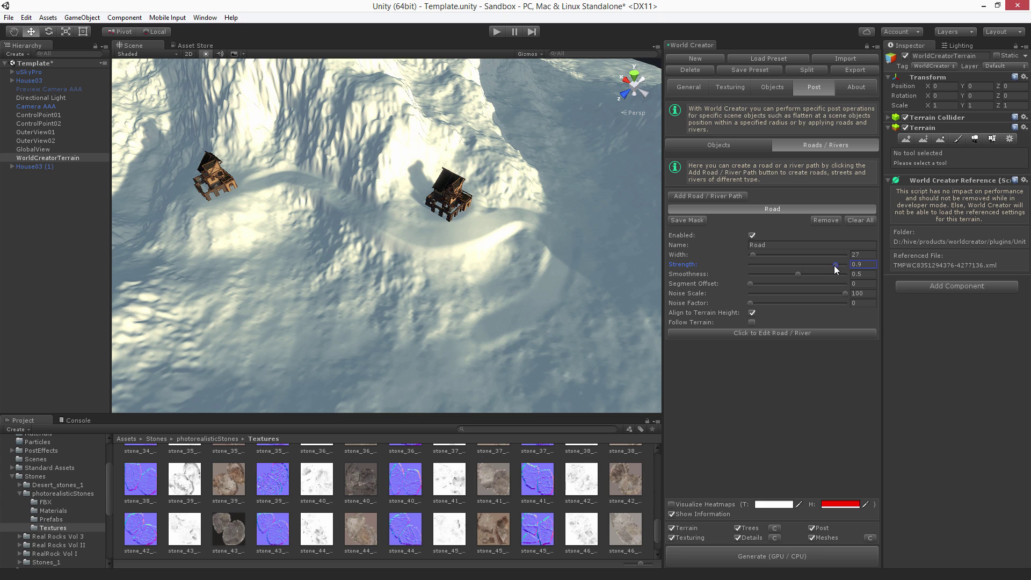
left_click_drag(835, 266, 767, 266)
left_click(733, 557)
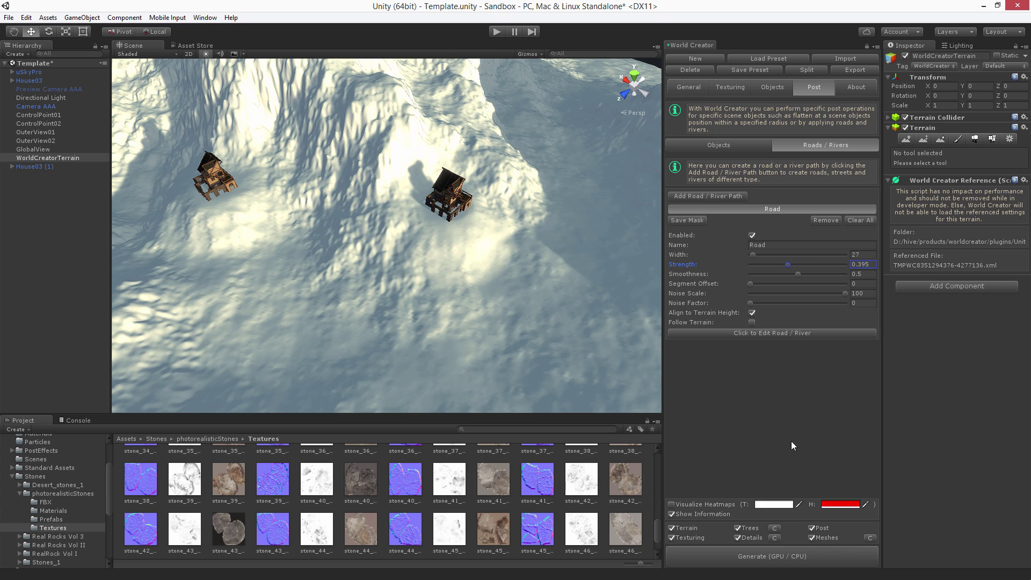
left_click(779, 557)
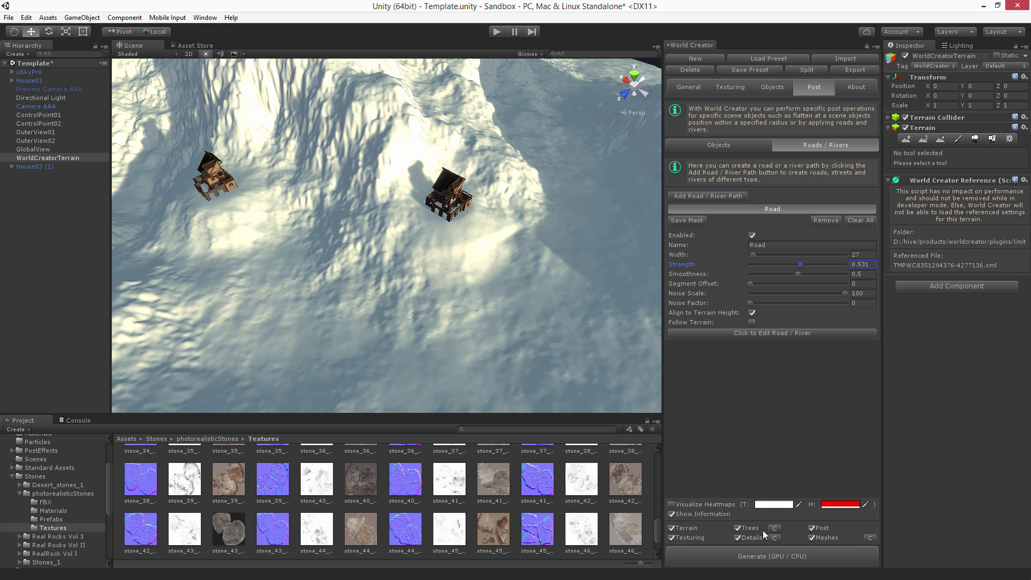
left_click(763, 554)
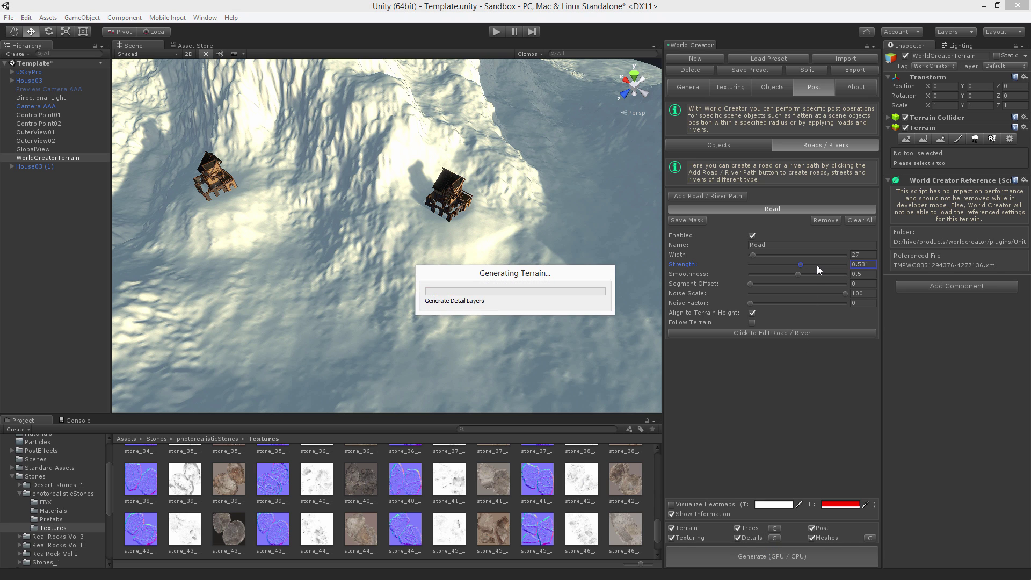
left_click(801, 565)
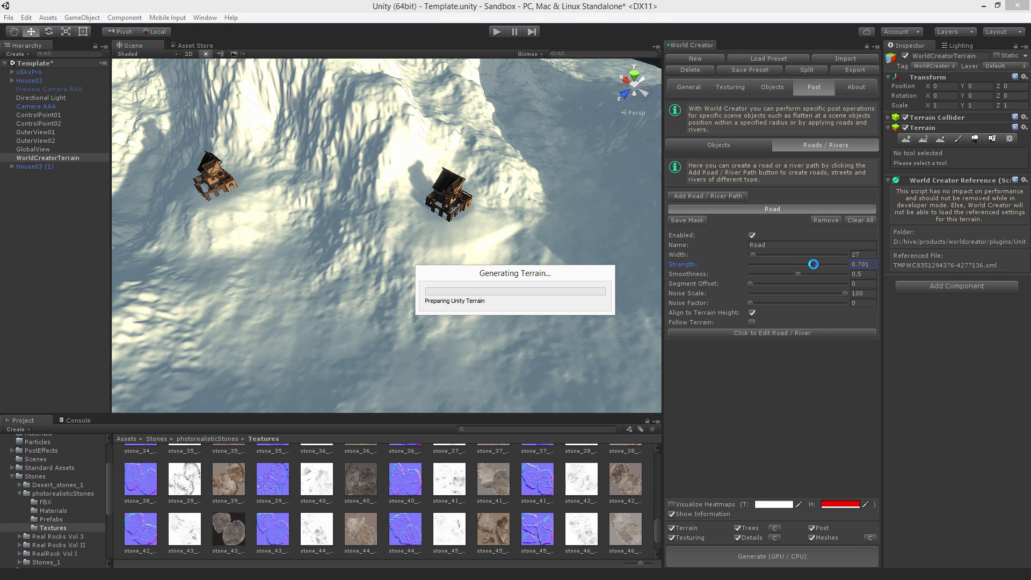
left_click(832, 263)
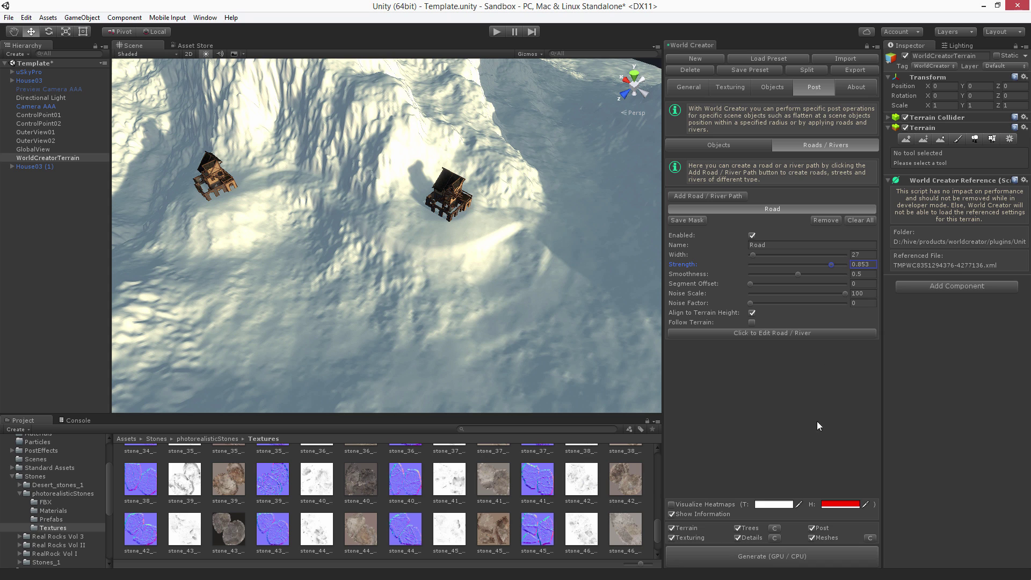
left_click(797, 557)
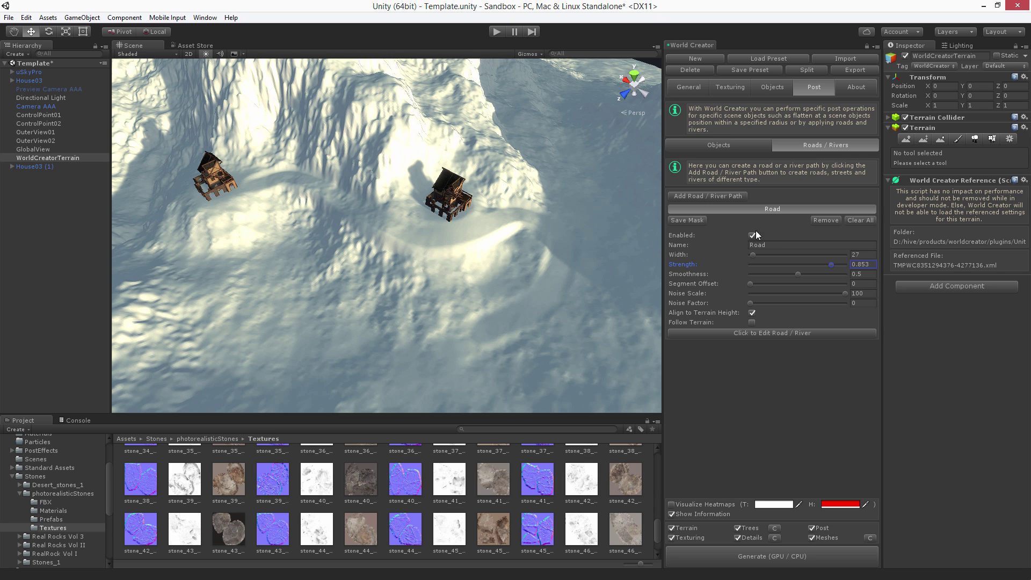
- Try Road Smoothness 0.994 and 0, then settle on 0.503, regenerating after each change
left_click(798, 275)
left_click(784, 555)
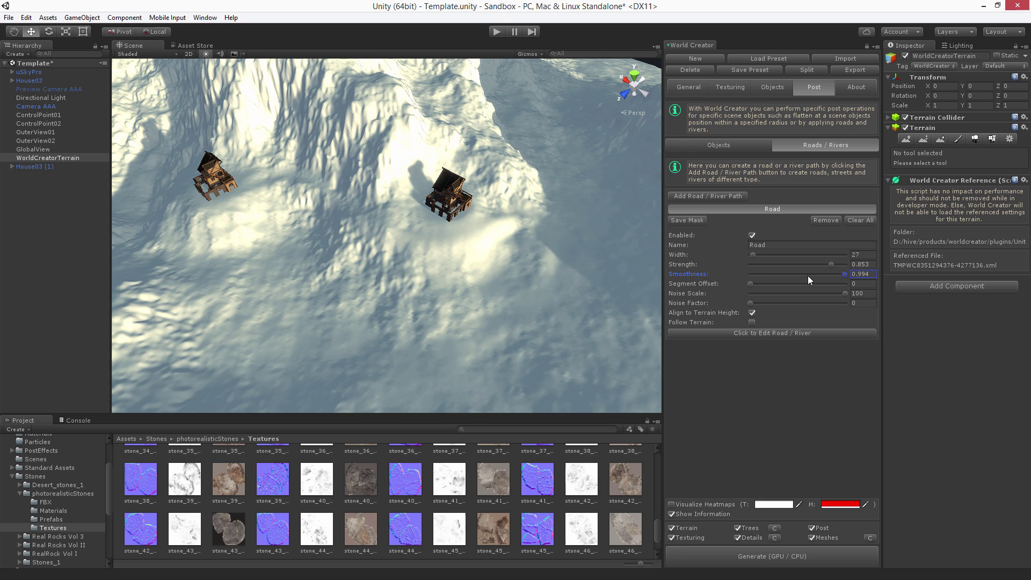
left_click(744, 556)
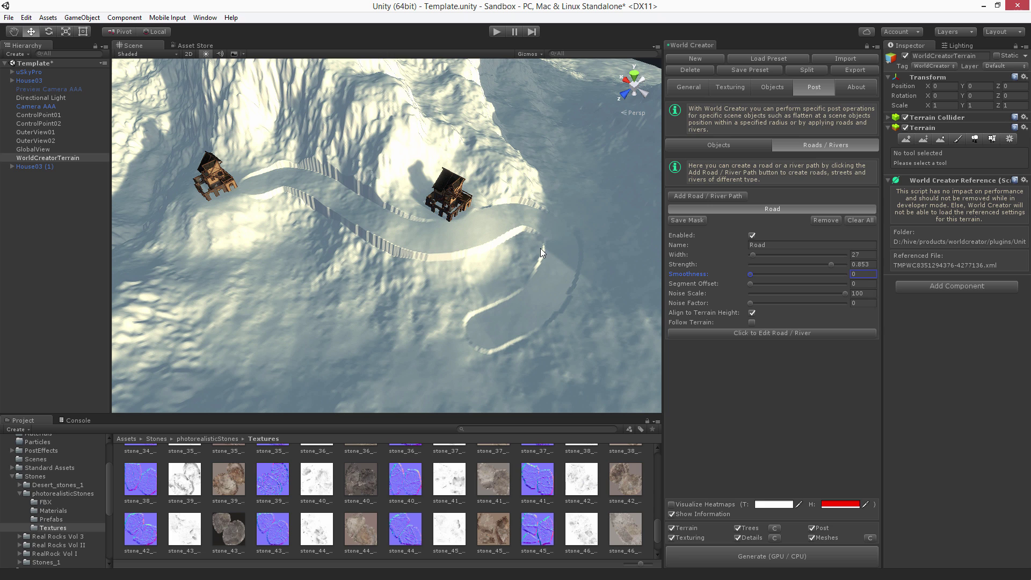
left_click_drag(768, 275, 797, 275)
left_click(761, 556)
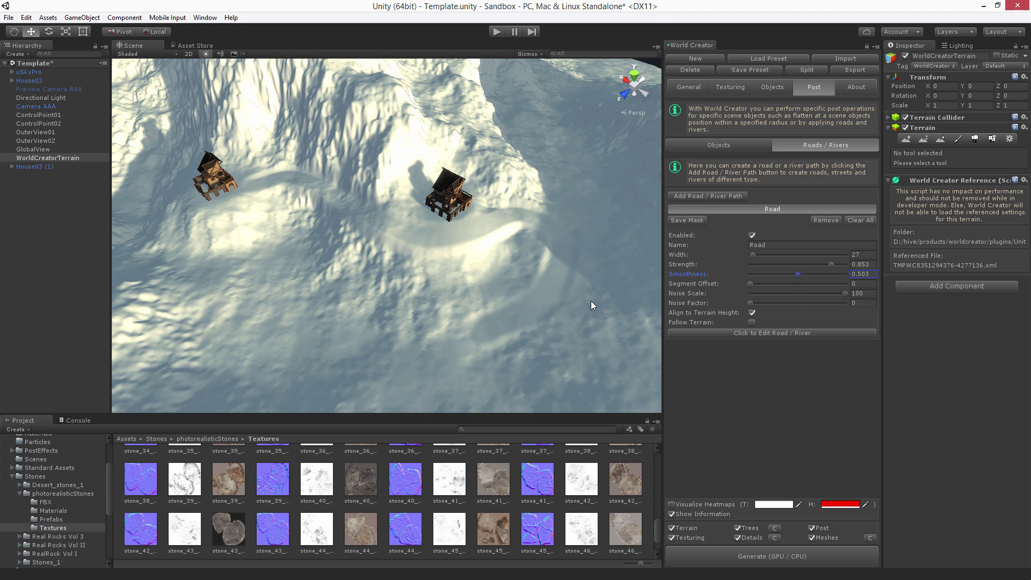
- Reopen the Road and bring its Segment Offset from 100 down to 0
left_click(772, 334)
left_click_drag(454, 290, 452, 326, "alt")
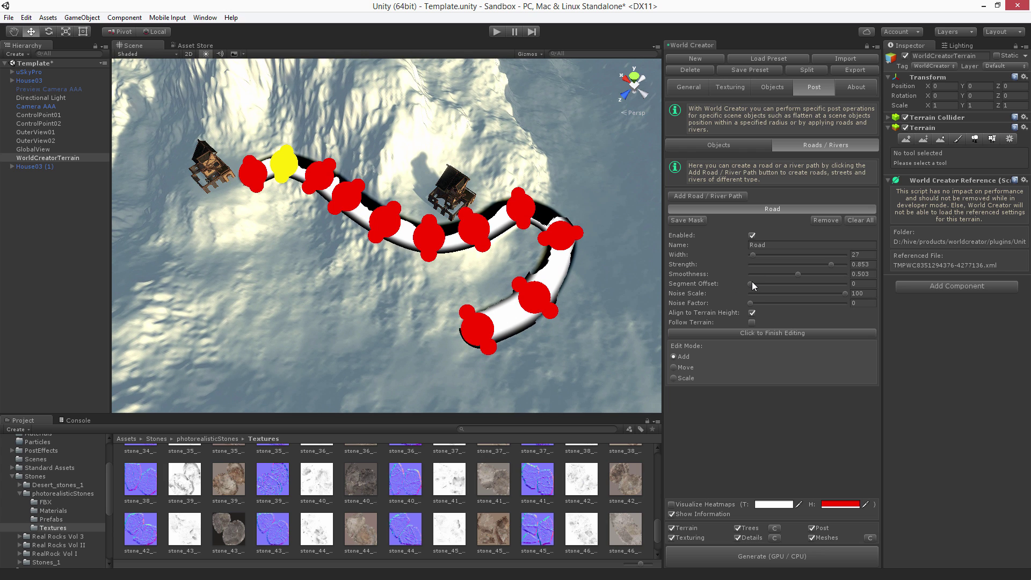
left_click_drag(751, 283, 842, 287)
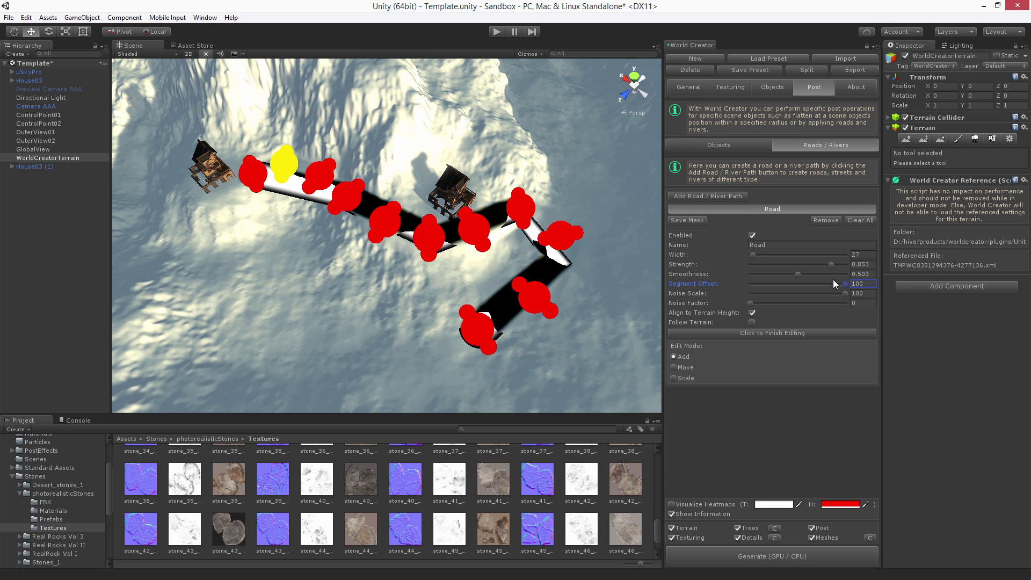
left_click_drag(844, 285, 743, 285)
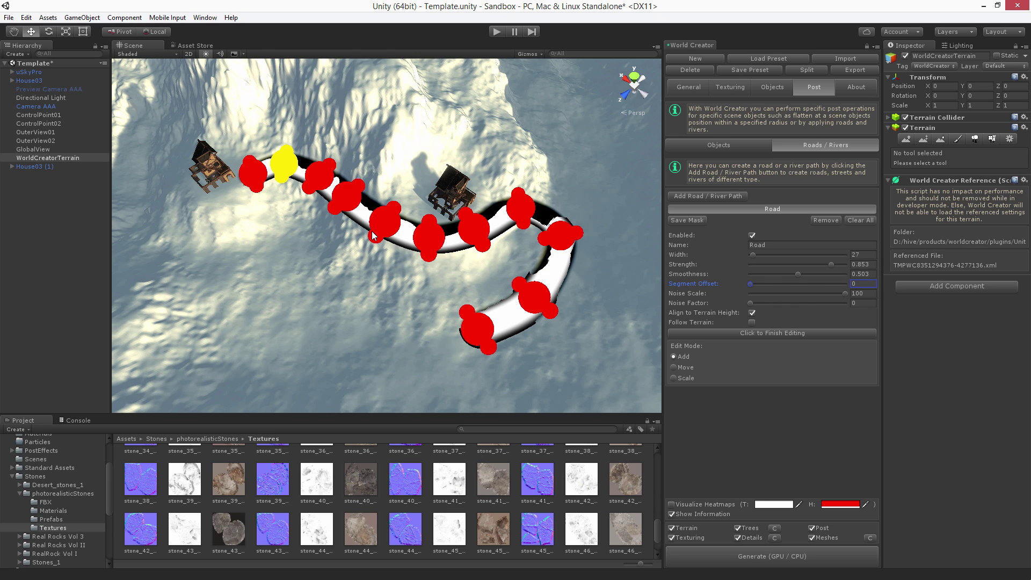
- Regenerate the terrain to carve the curved road, then click the road path in the Scene view
left_click(743, 556)
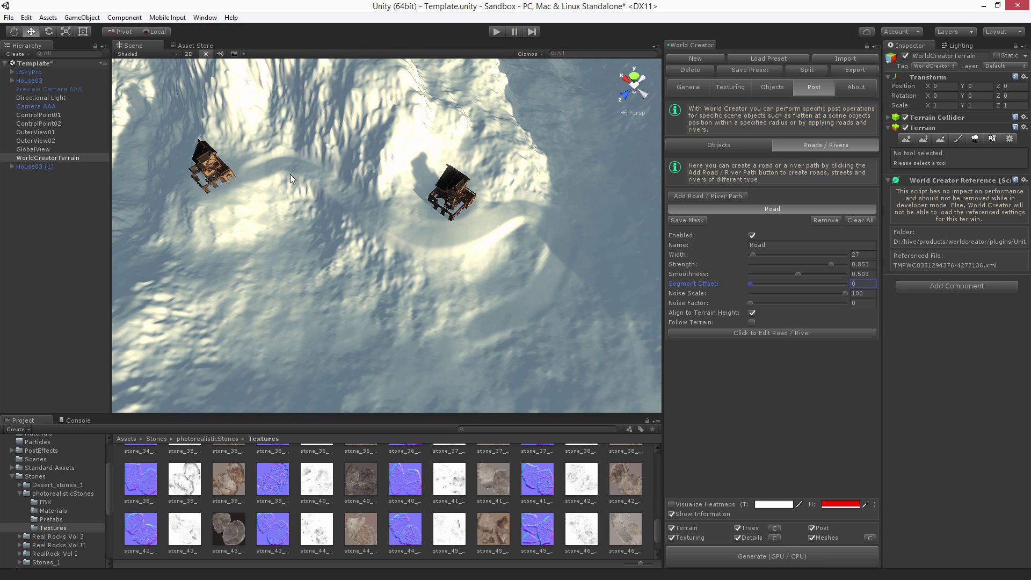
left_click(585, 263, "alt")
- Reopen the Road and set Noise Scale to 20.9 and Noise Factor to 0.102
left_click(789, 333)
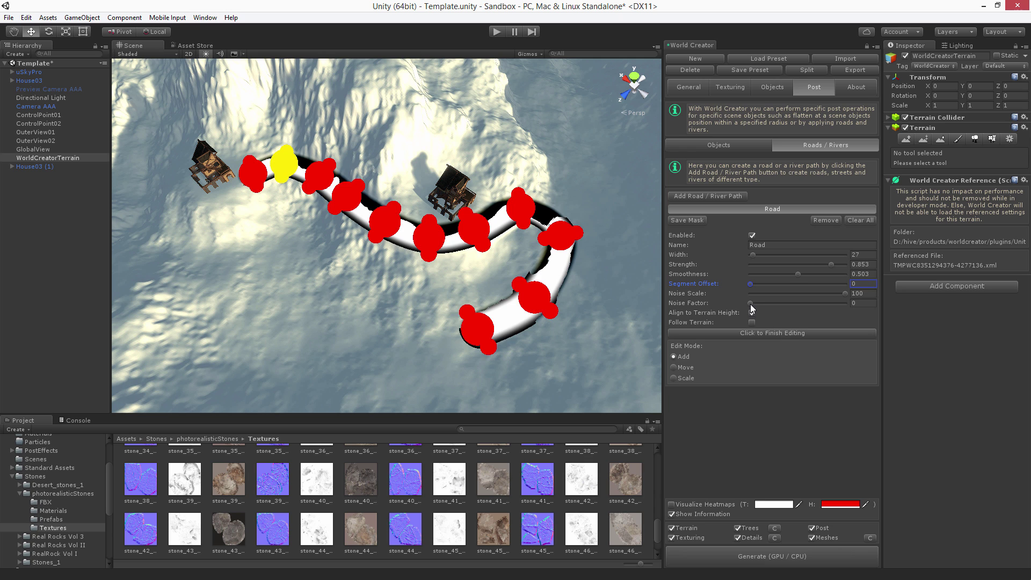
left_click_drag(751, 304, 765, 307)
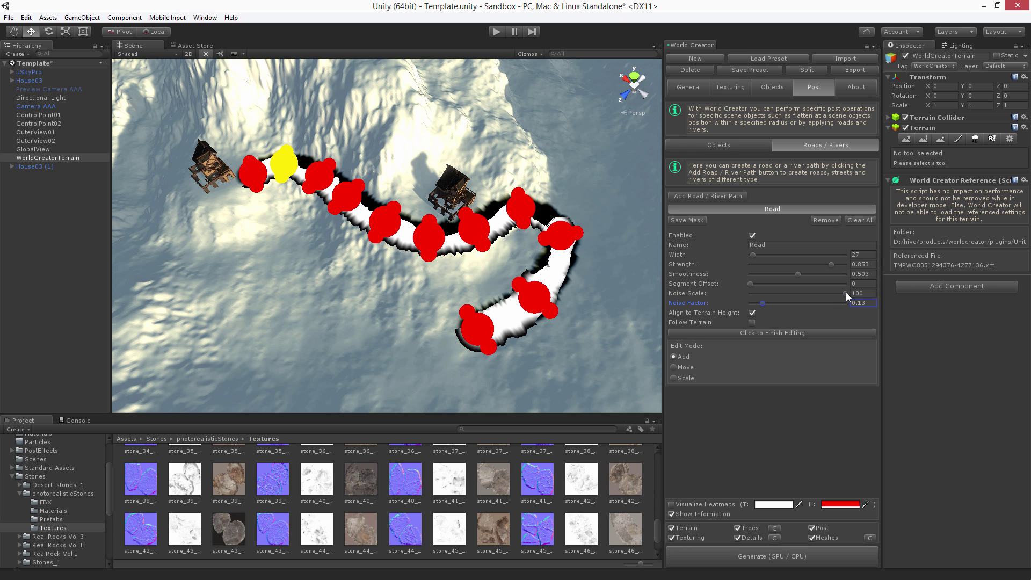
left_click_drag(845, 294, 771, 298)
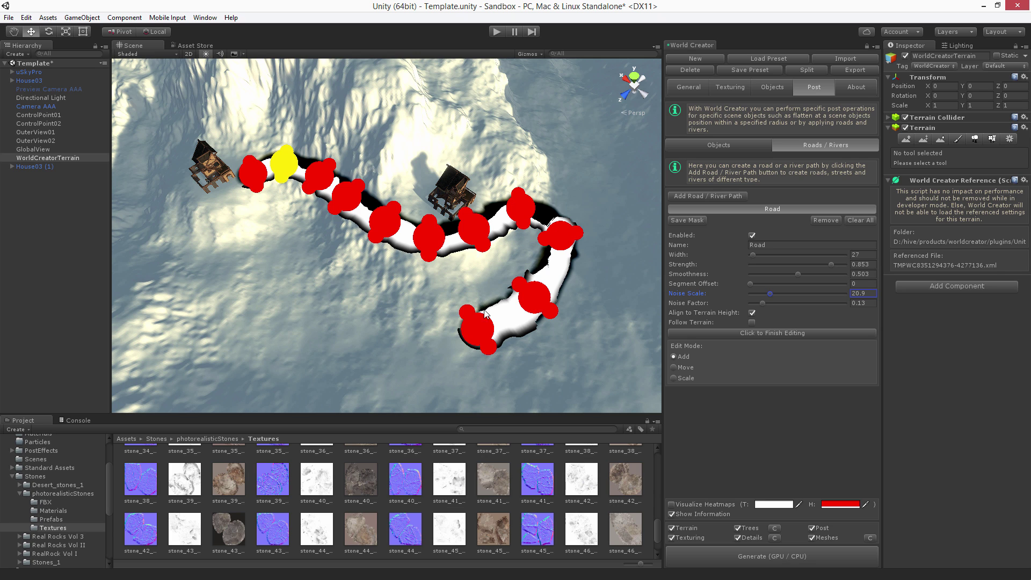
mouse_move(763, 303)
left_mouse_down()
mouse_move(790, 308)
mouse_move(759, 307)
left_mouse_up()
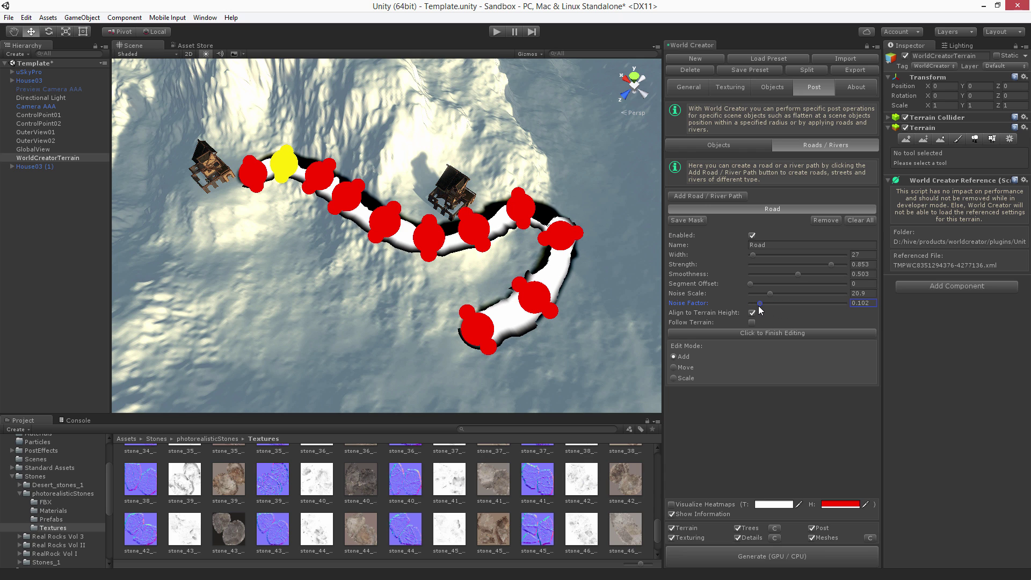
- Regenerate the noisy road, then set Width to 20 and Strength to 0.785, regenerating after each
left_click(750, 558)
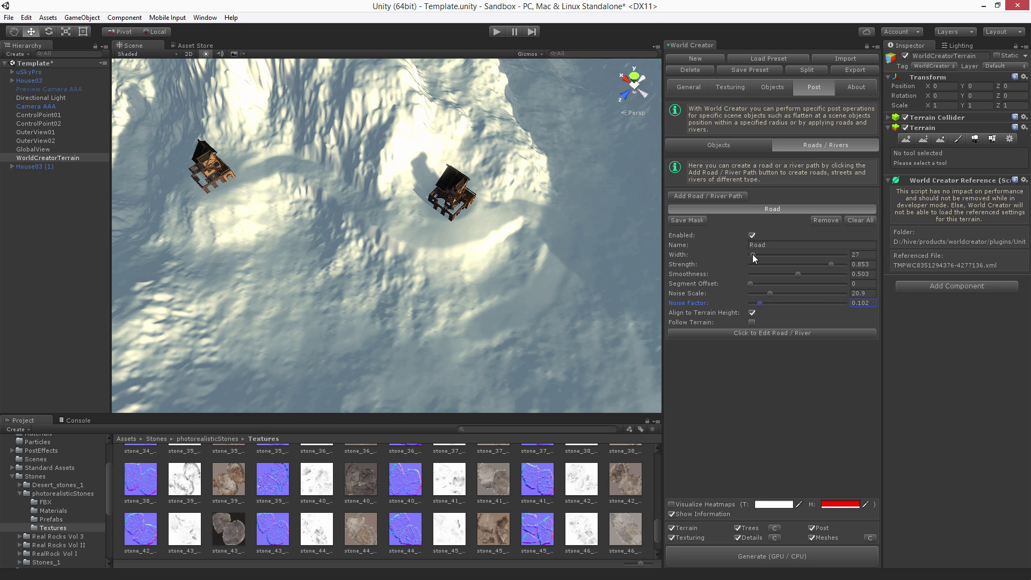
left_click(857, 256)
left_click(760, 554)
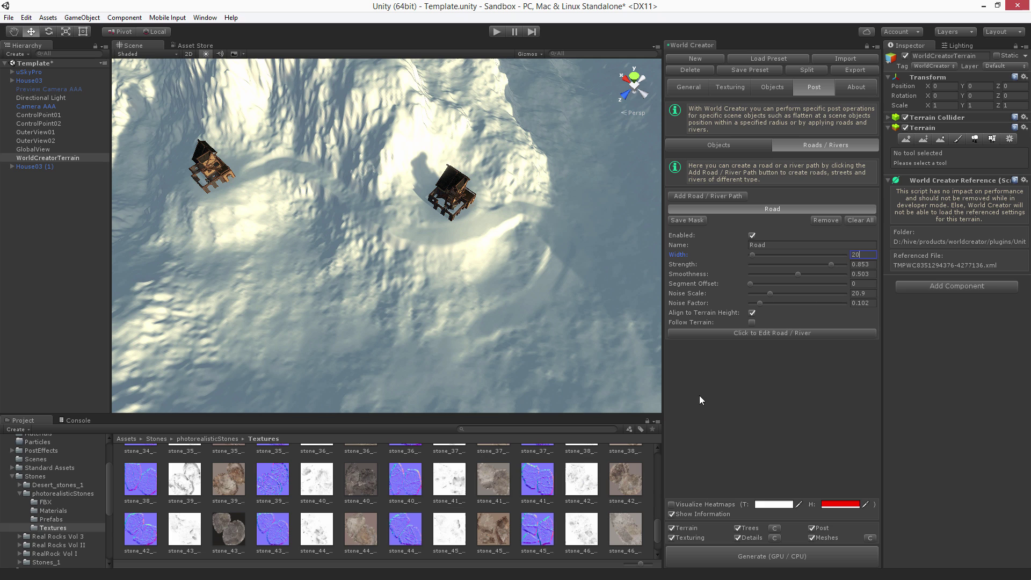
left_click_drag(830, 265, 823, 266)
left_click(792, 556)
- Raise the Road's Smoothness gradually to 0.678, regenerating the terrain after each change
left_click(797, 274)
left_click_drag(798, 275, 804, 275)
left_click(753, 553)
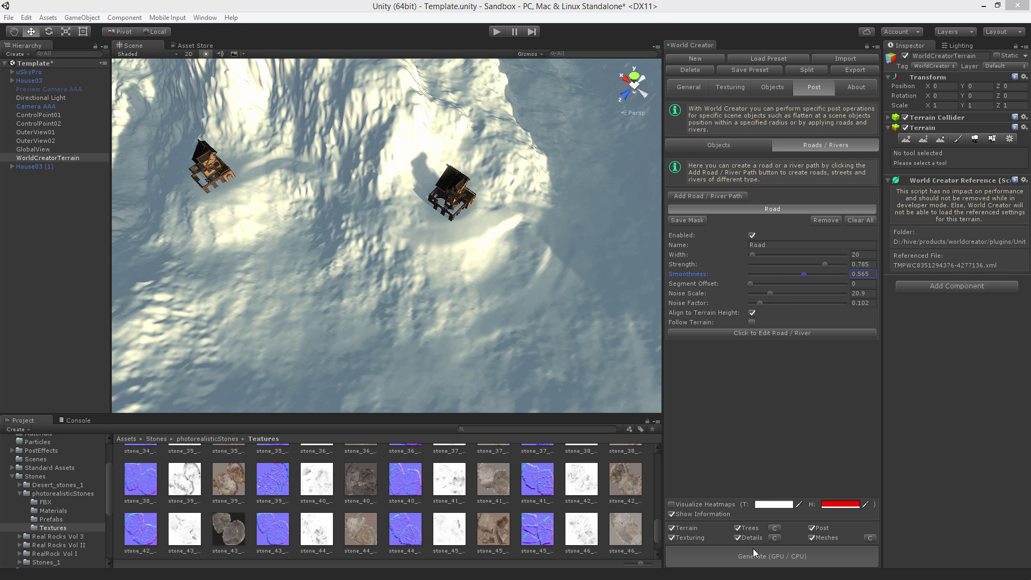
left_click_drag(810, 276, 815, 275)
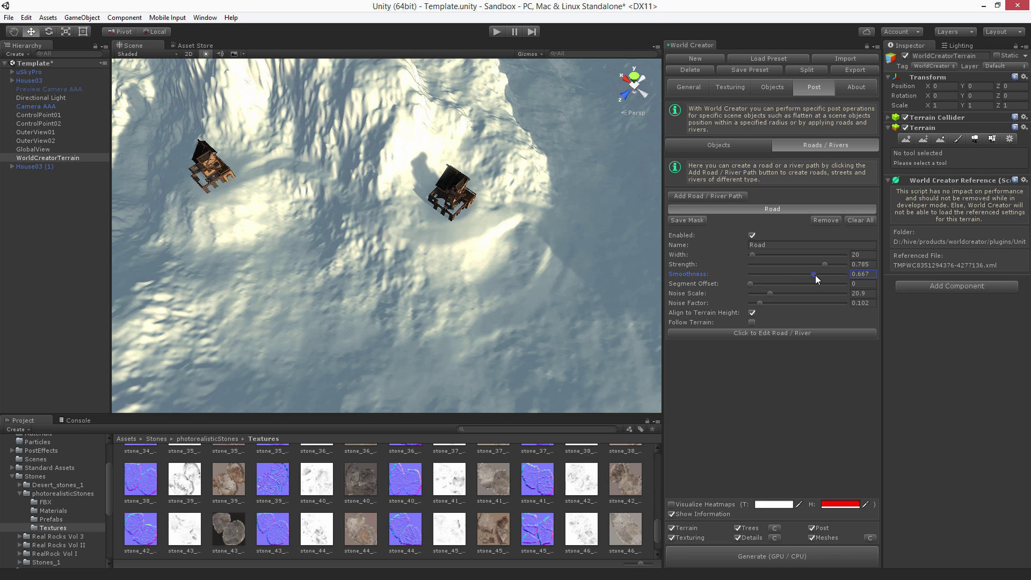
left_click(792, 553)
- Reposition road control points in Move mode to reshape the road's curve
left_click(768, 334)
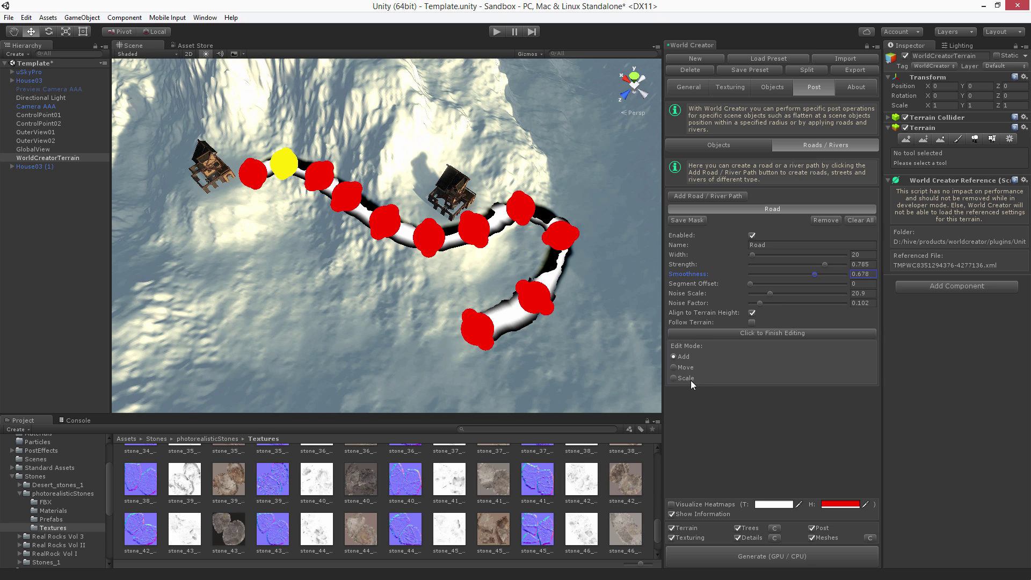
left_click(674, 368)
right_click_drag(457, 280, 369, 239)
mouse_move(369, 236)
left_mouse_down()
mouse_move(349, 248)
mouse_move(374, 228)
mouse_move(354, 247)
mouse_move(375, 231)
mouse_move(362, 243)
mouse_move(383, 236)
mouse_move(373, 246)
left_mouse_up()
left_click(433, 268)
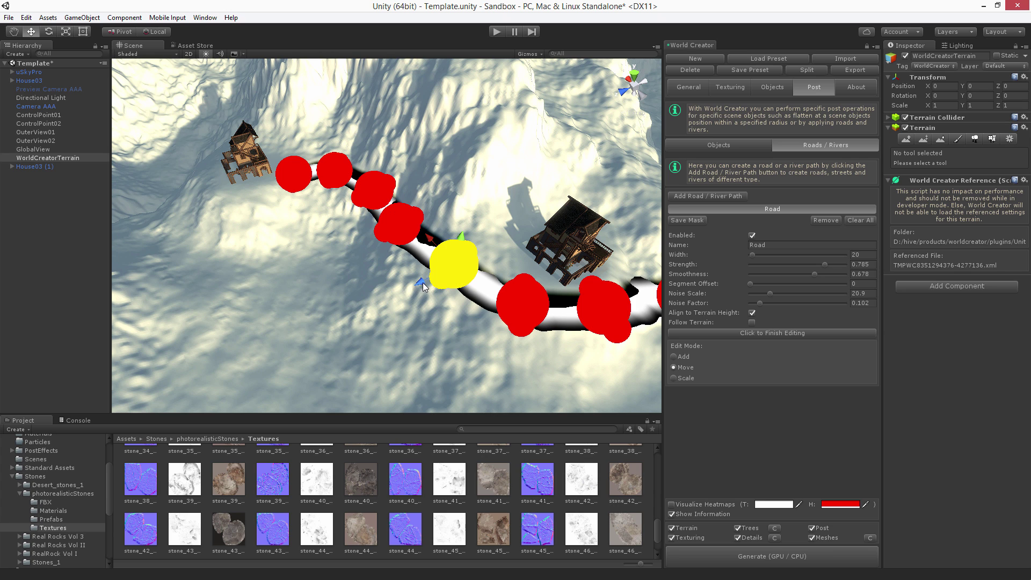
left_click_drag(418, 288, 410, 294)
- Turn off Align to Terrain Height for the road and lower a selected road point
left_click(509, 305)
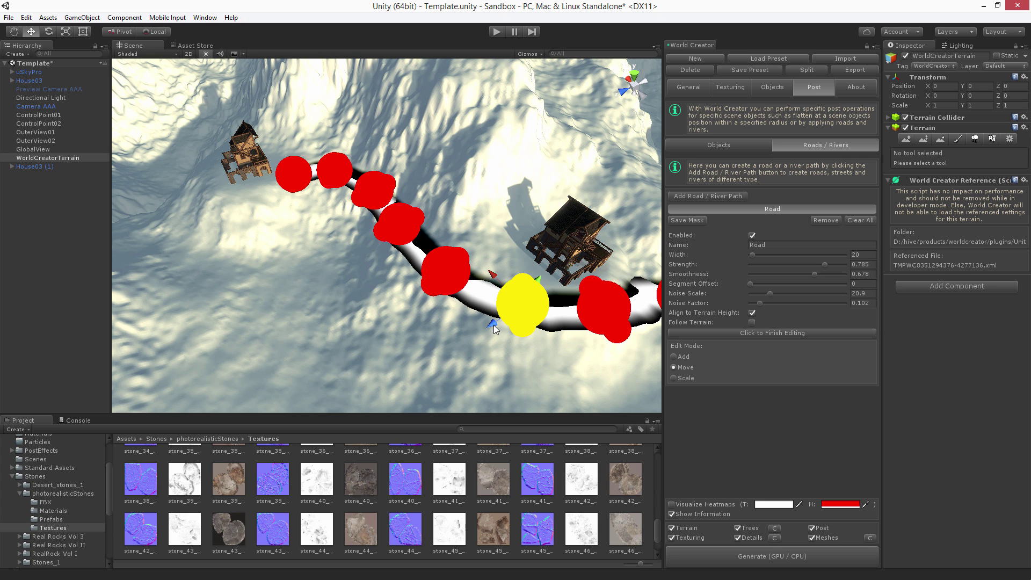
left_click_drag(499, 316, 495, 258, "alt")
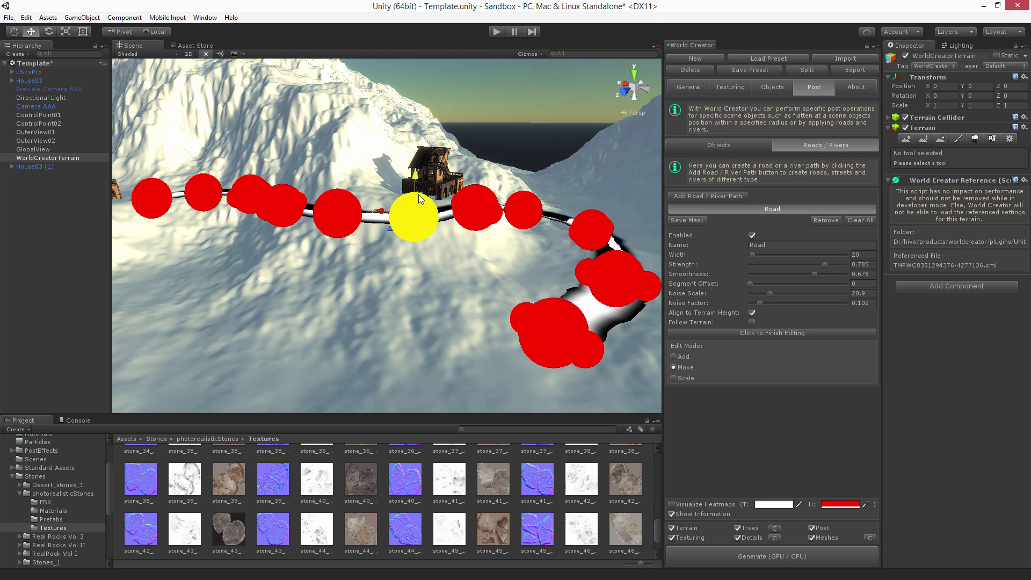
left_click(752, 313)
left_click_drag(418, 180, 418, 194)
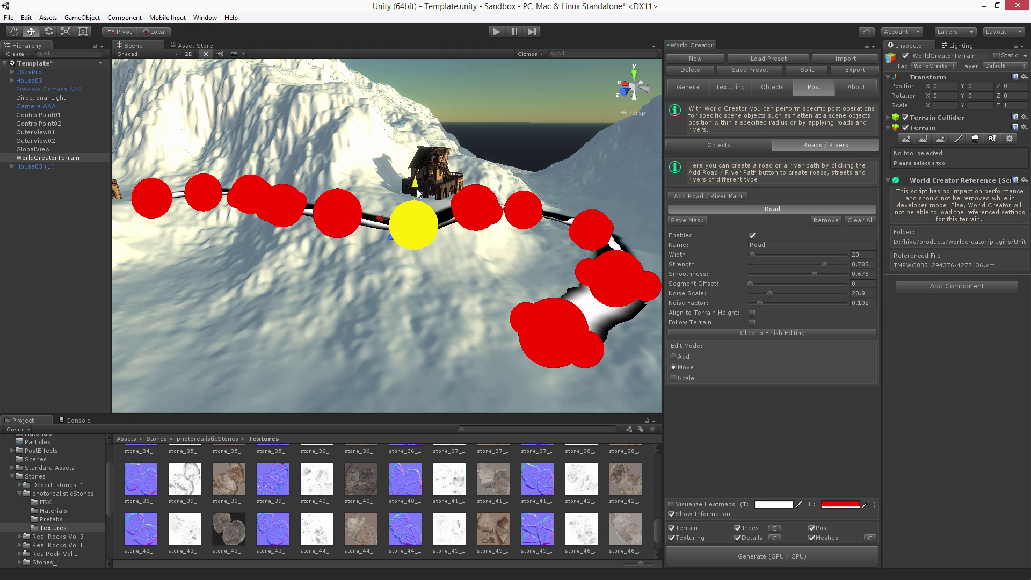
left_click_drag(457, 232, 440, 321, "alt")
- In Scale mode, widen the road at one control point and slightly narrow it at an earlier one
left_click(673, 378)
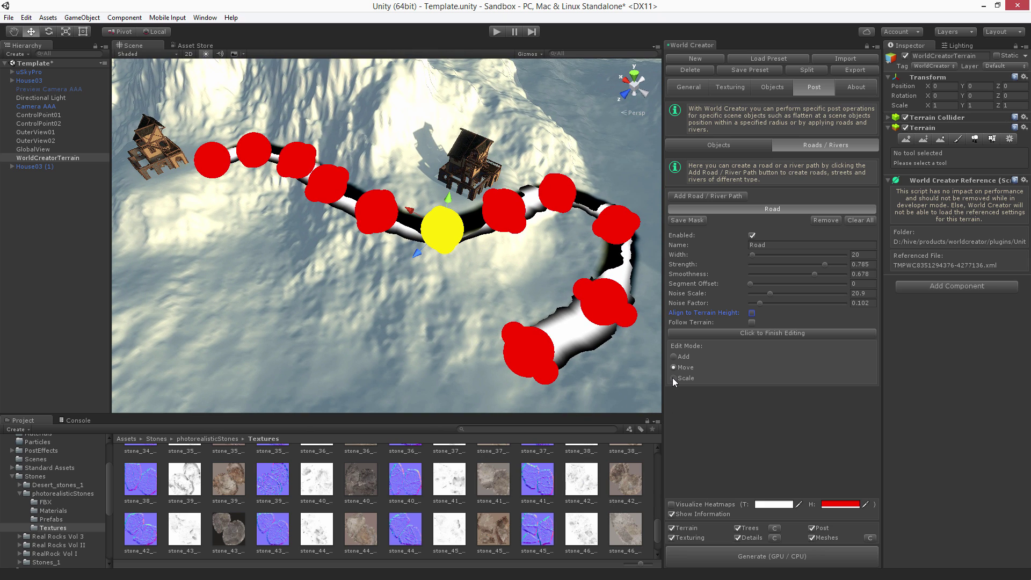
mouse_move(394, 218)
left_mouse_down("alt")
mouse_move(393, 242)
mouse_move(397, 230)
left_mouse_up("alt")
left_click(377, 224)
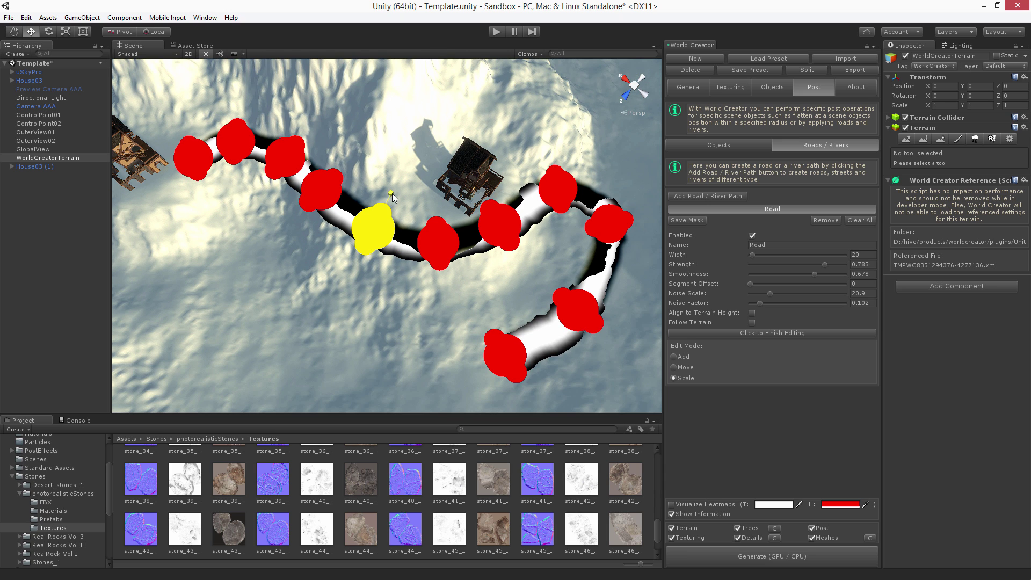
mouse_move(392, 194)
left_mouse_down()
mouse_move(444, 152)
mouse_move(395, 195)
left_mouse_up()
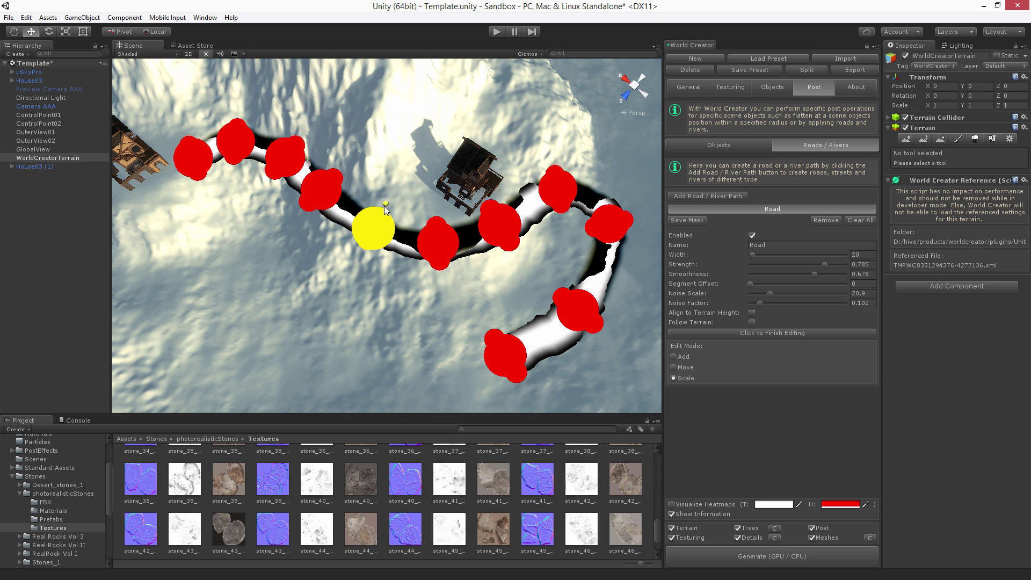
left_click(322, 188)
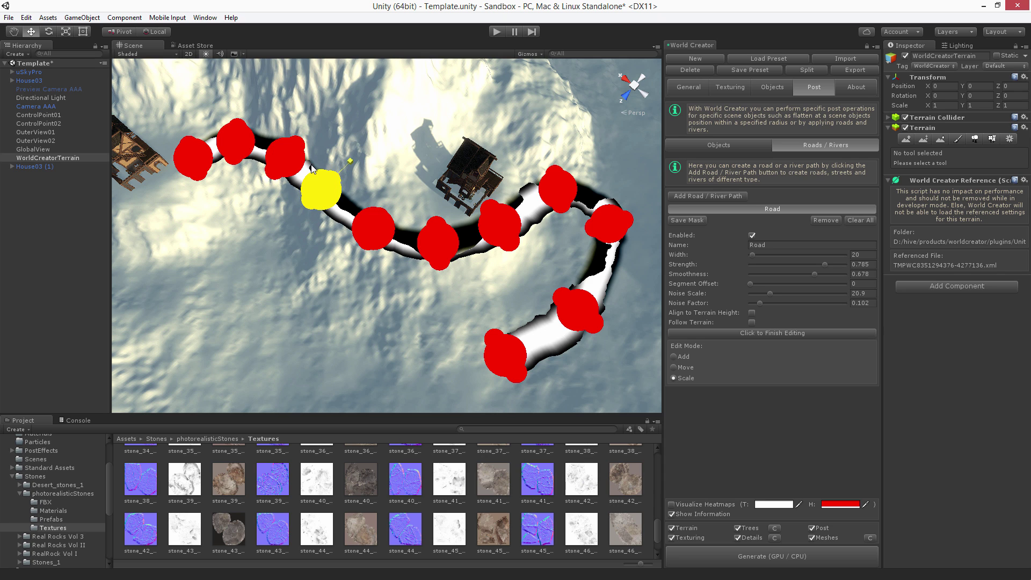
left_click(283, 161)
left_click_drag(312, 127, 310, 130)
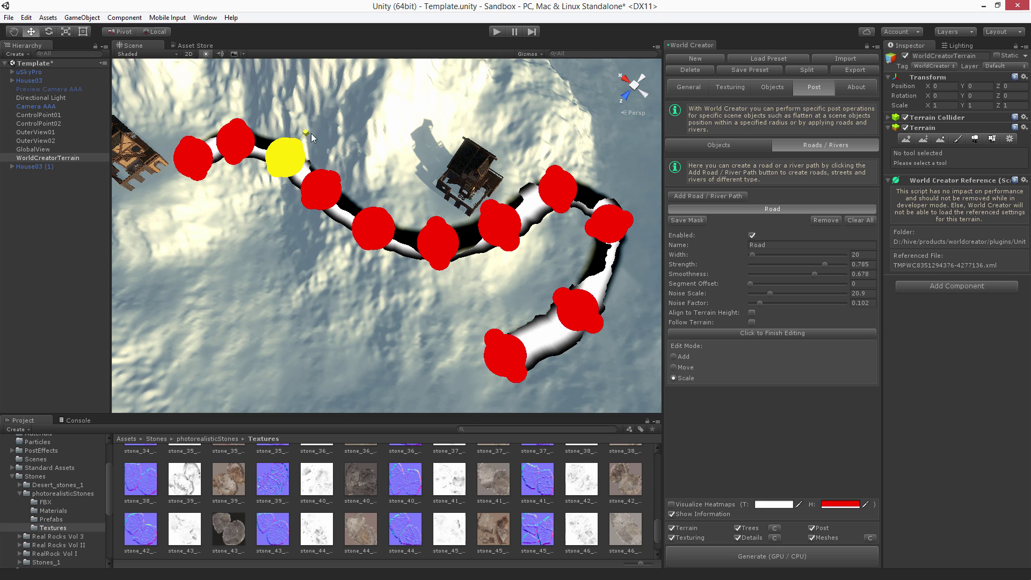
left_click(608, 221)
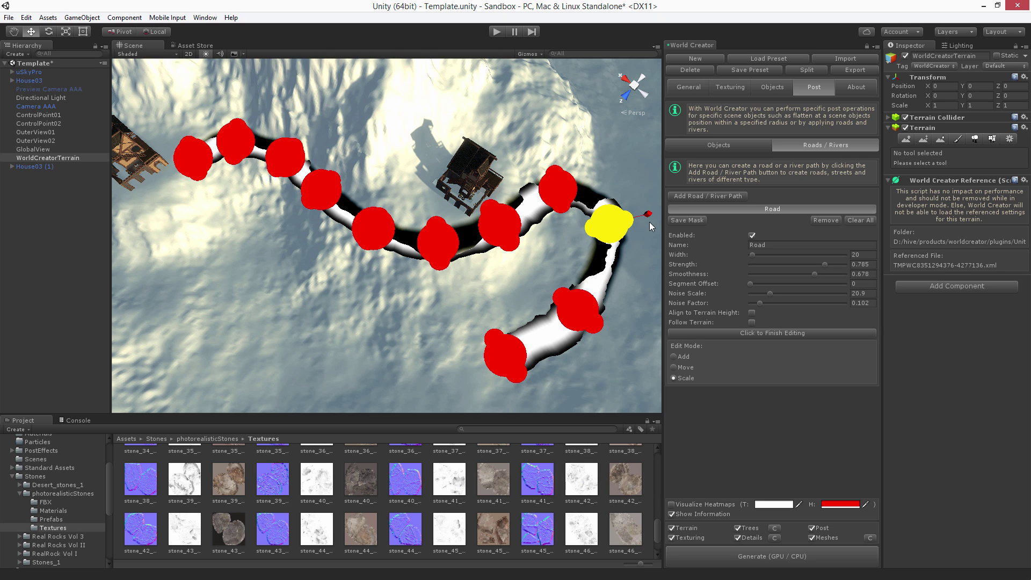
left_click(579, 309)
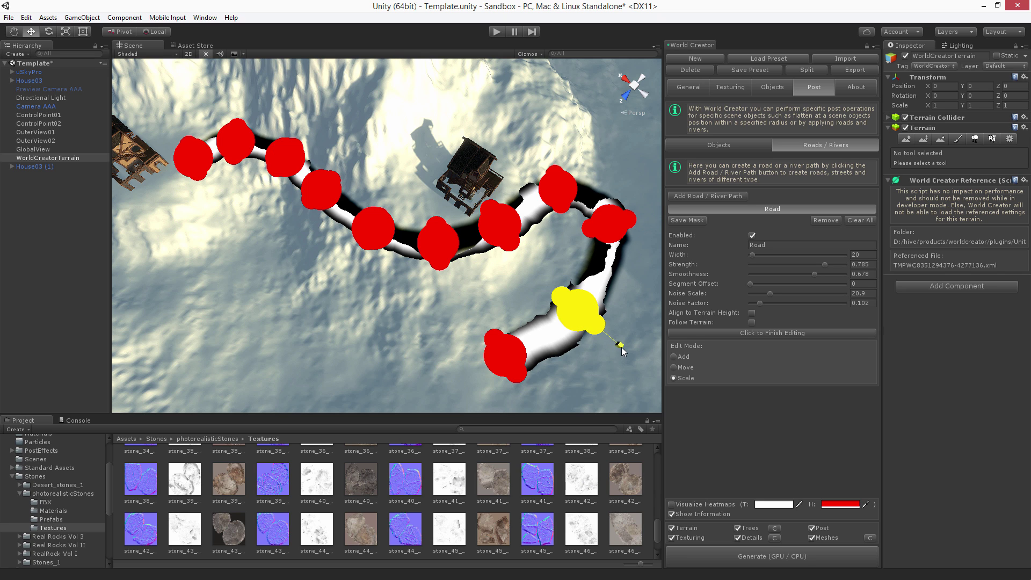
- Regenerate the terrain with the reshaped road carved in and show World Creator's General page
left_click(748, 556)
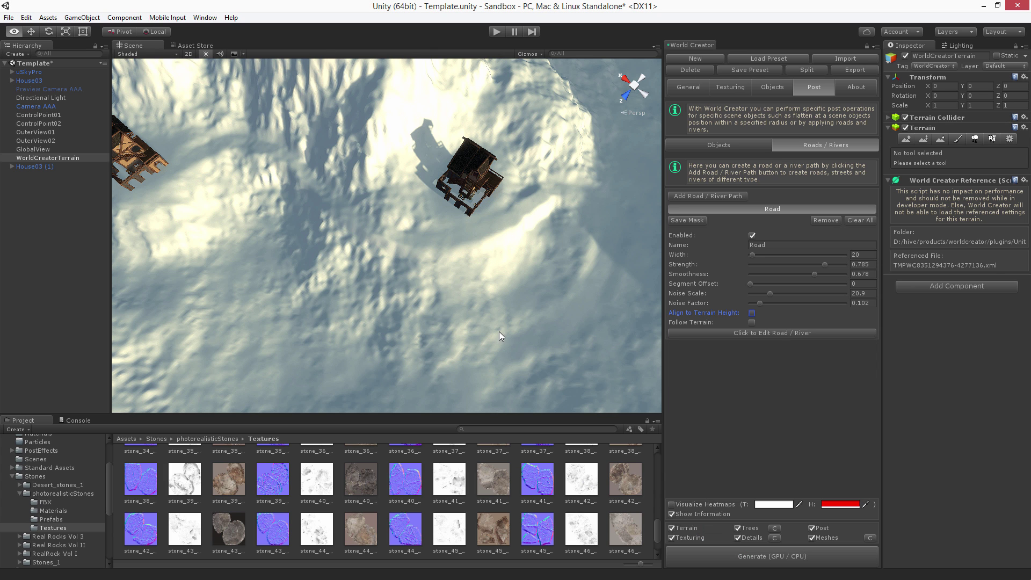
left_click_drag(499, 331, 487, 180, "alt")
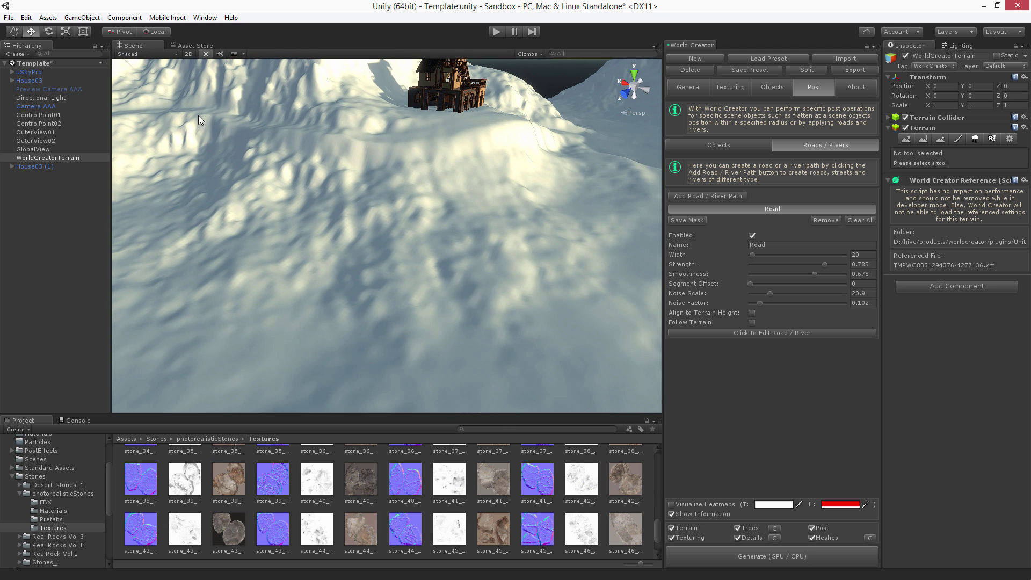
left_click_drag(505, 173, 400, 268, "alt")
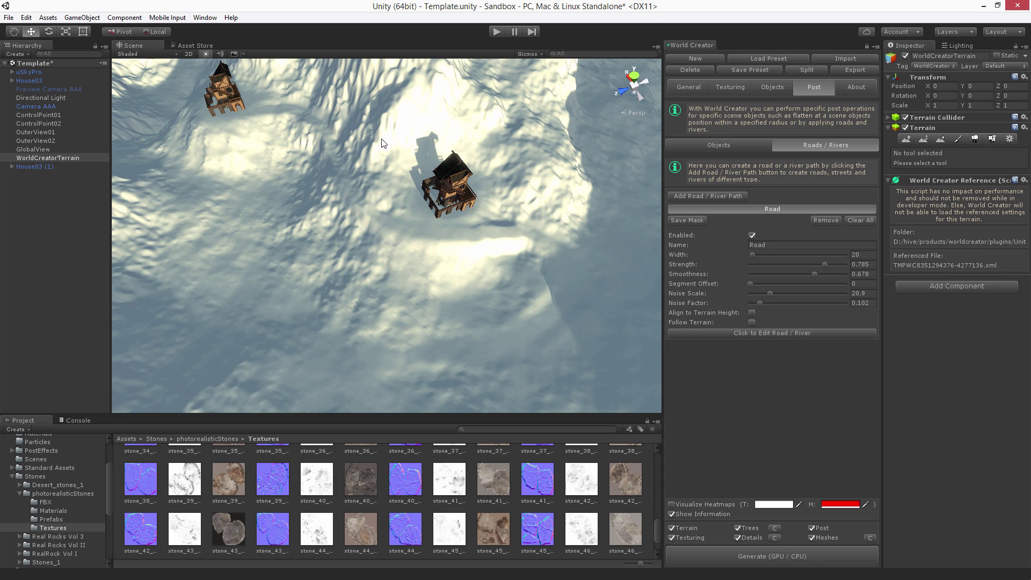
left_click(690, 88)
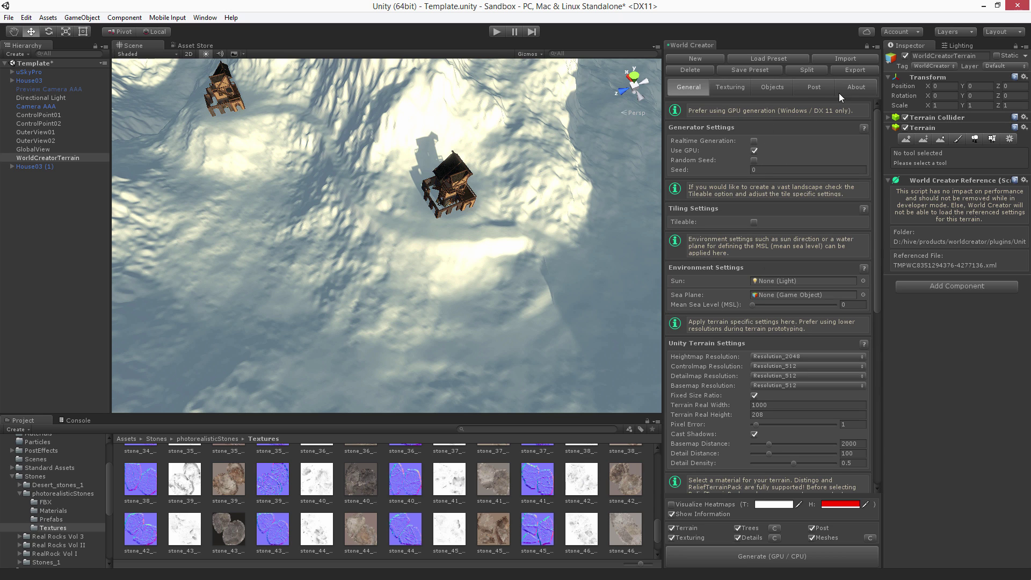
left_click(813, 91)
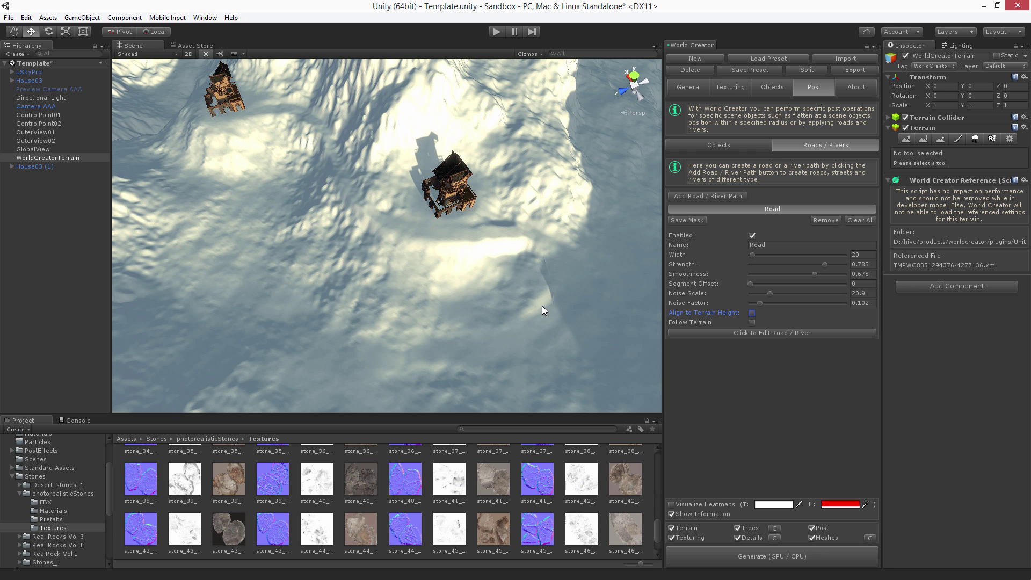
right_click_drag(542, 305, 541, 275)
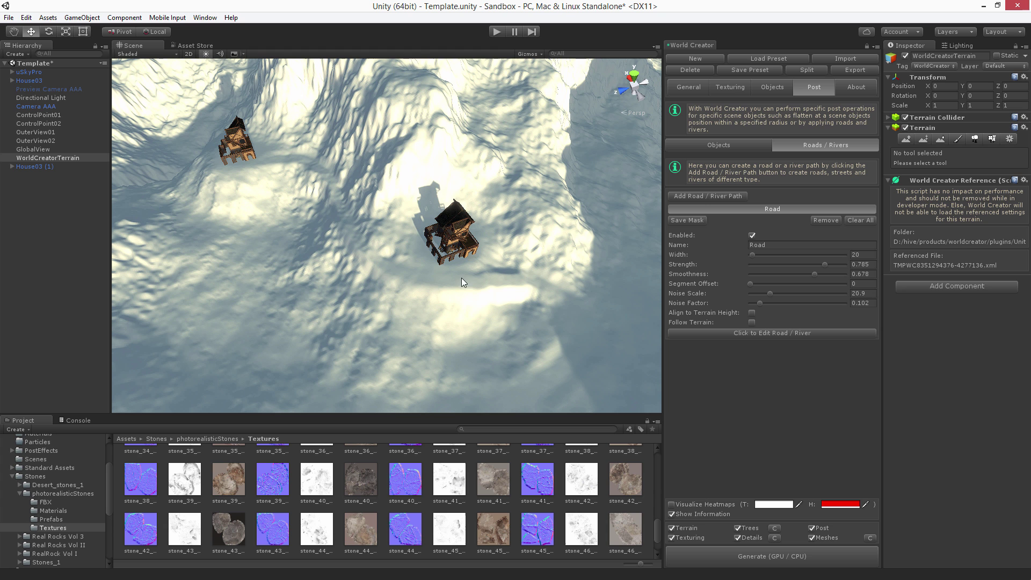
right_click_drag(421, 325, 451, 322)
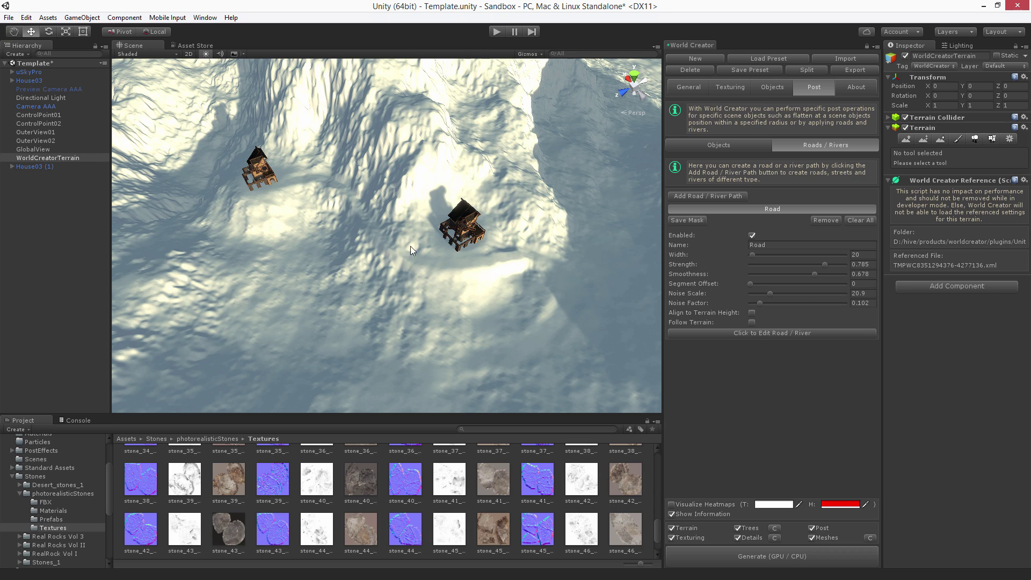
right_click_drag(458, 277, 457, 255)
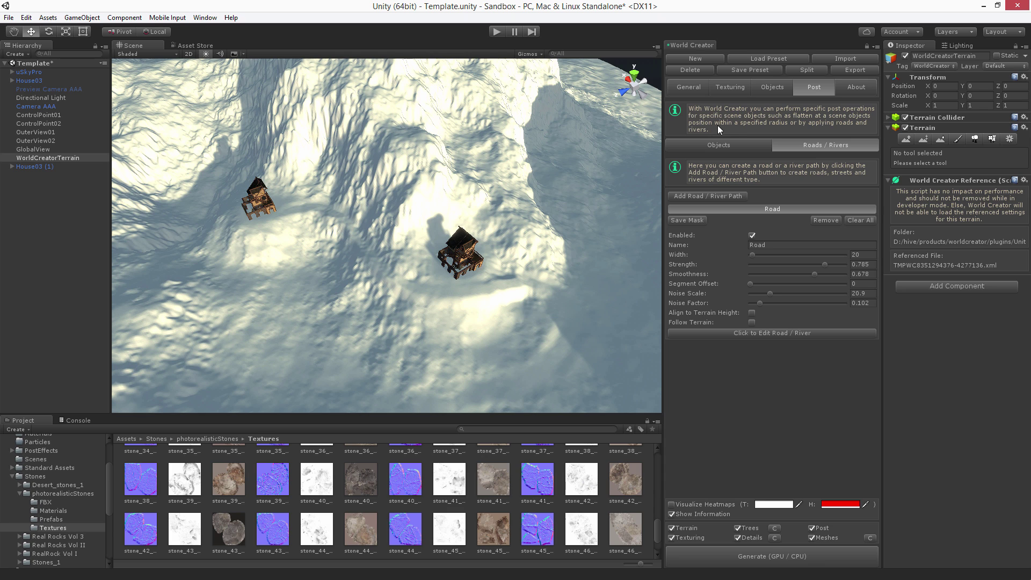
- Add a grass texture from Textures/Ground/Grass as the terrain's first texture layer
left_click(731, 88)
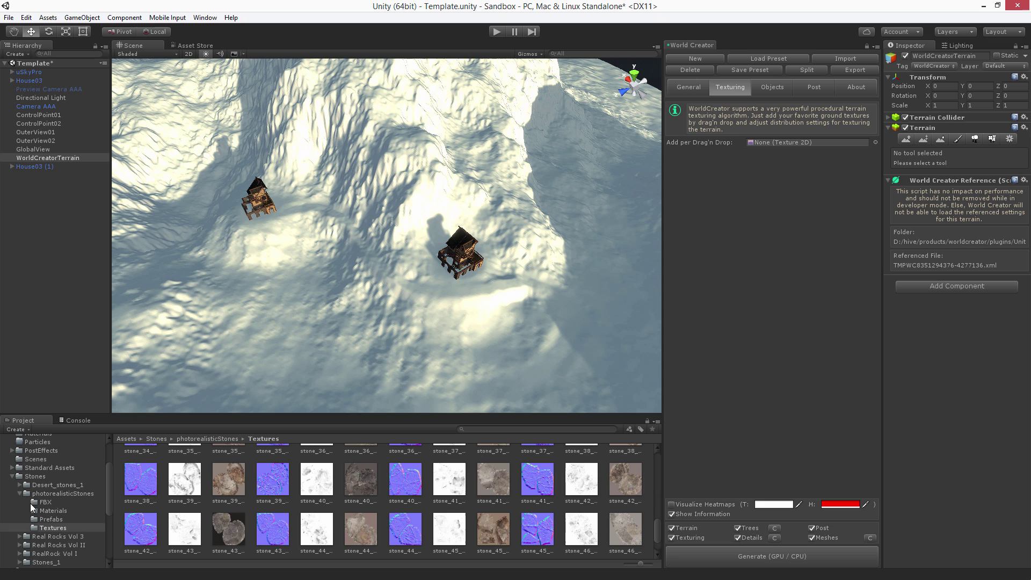
left_click(21, 493)
left_click(11, 477)
left_click(12, 519)
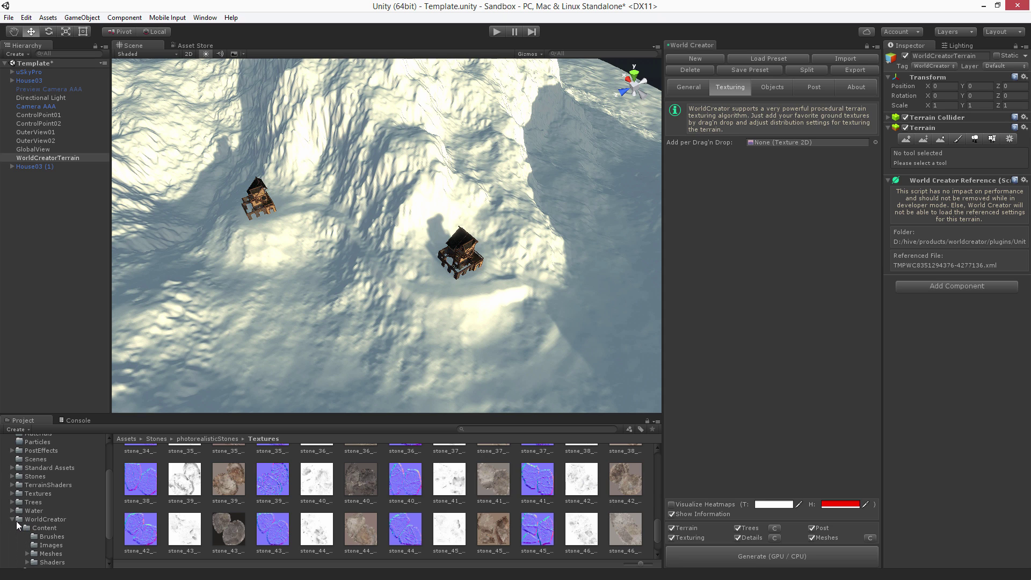
left_click(12, 493)
left_click(31, 520)
left_click(19, 518)
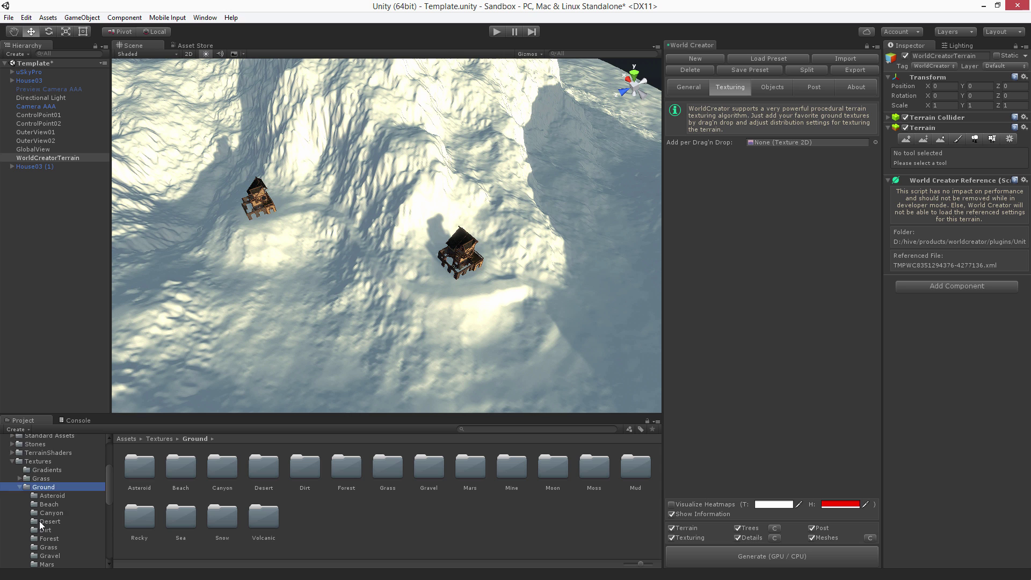
left_click(45, 515)
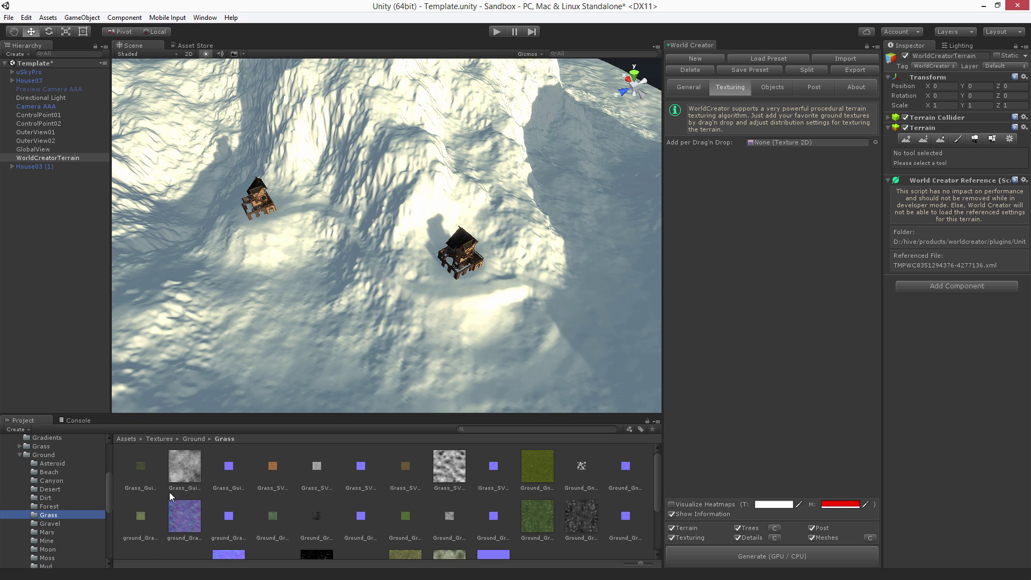
left_click_drag(141, 472, 773, 144)
- Set the grass texture's Tile Size to 2 and browse the Dirt ground textures
left_click(853, 372)
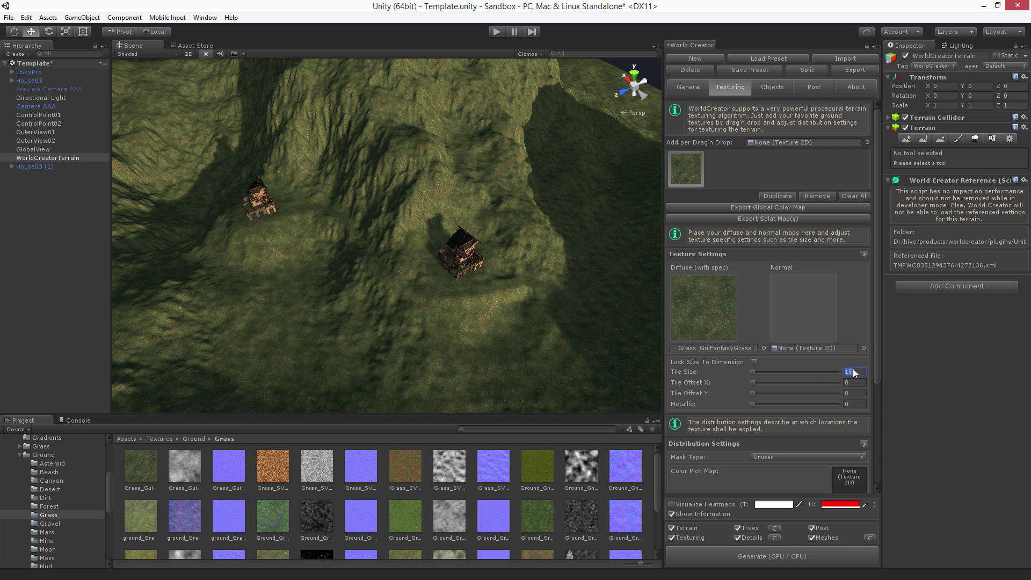
type("2")
left_click_drag(476, 317, 494, 281, "alt")
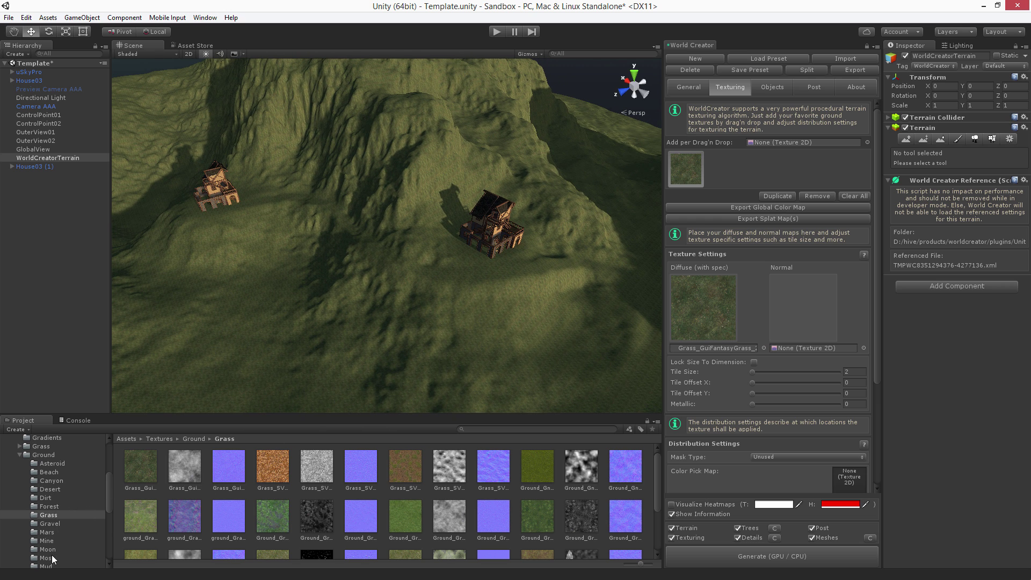
left_click(49, 497)
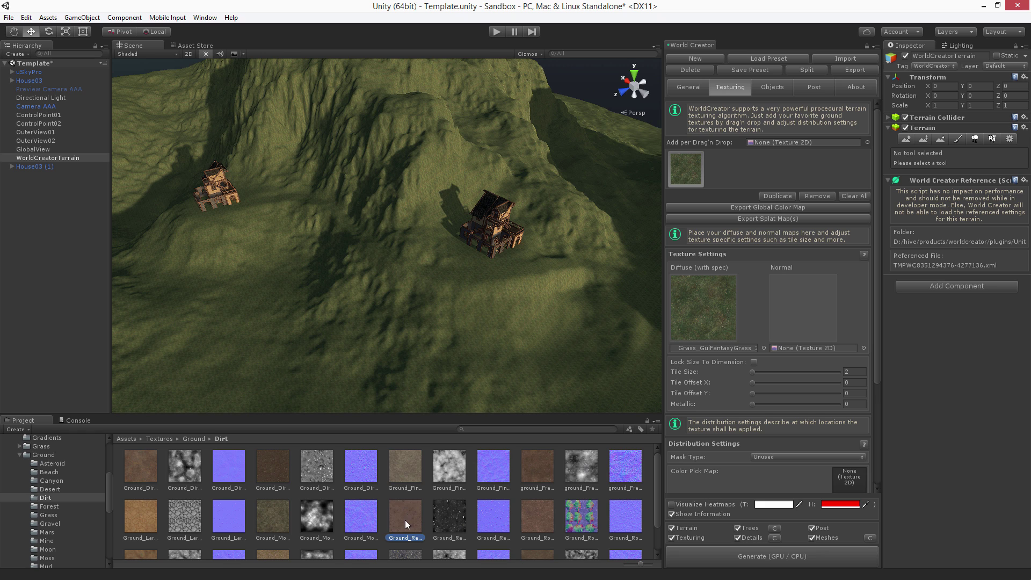
- Add Ground_RedDesertDirt with its normal map at Tile Size 2, and give the grass its normal map
left_click_drag(405, 520, 795, 142)
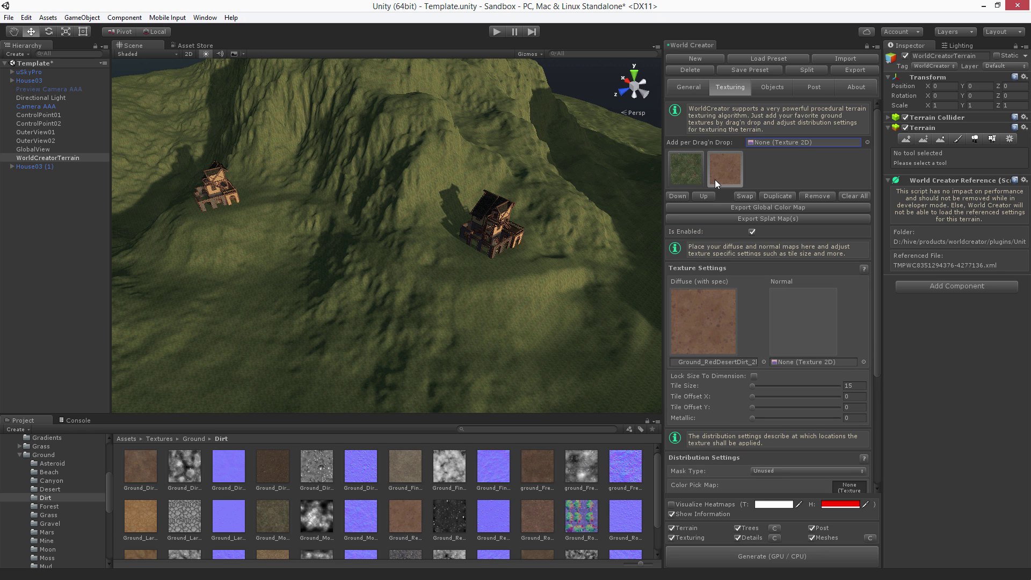
left_click_drag(495, 519, 814, 361)
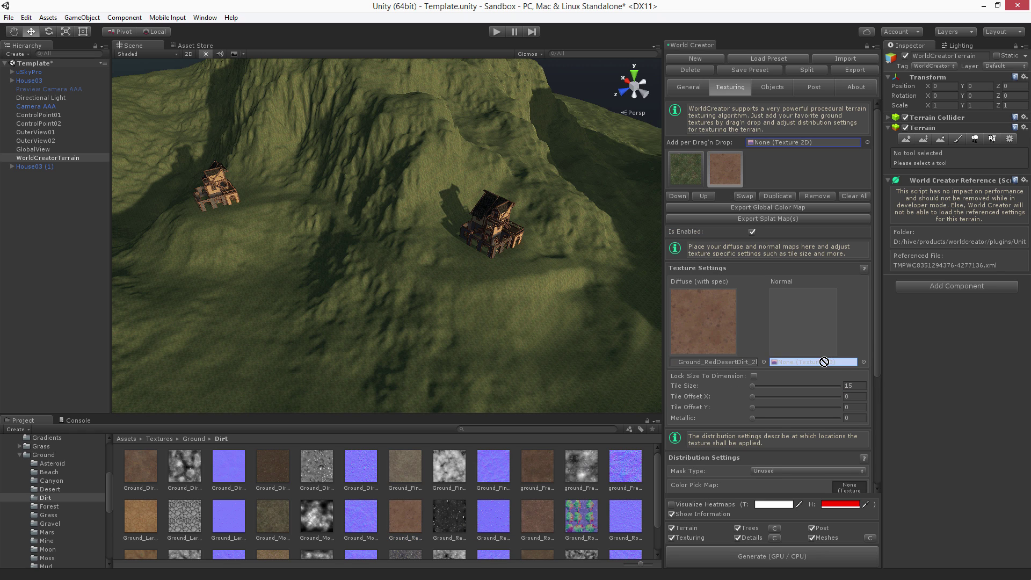
left_click(862, 385)
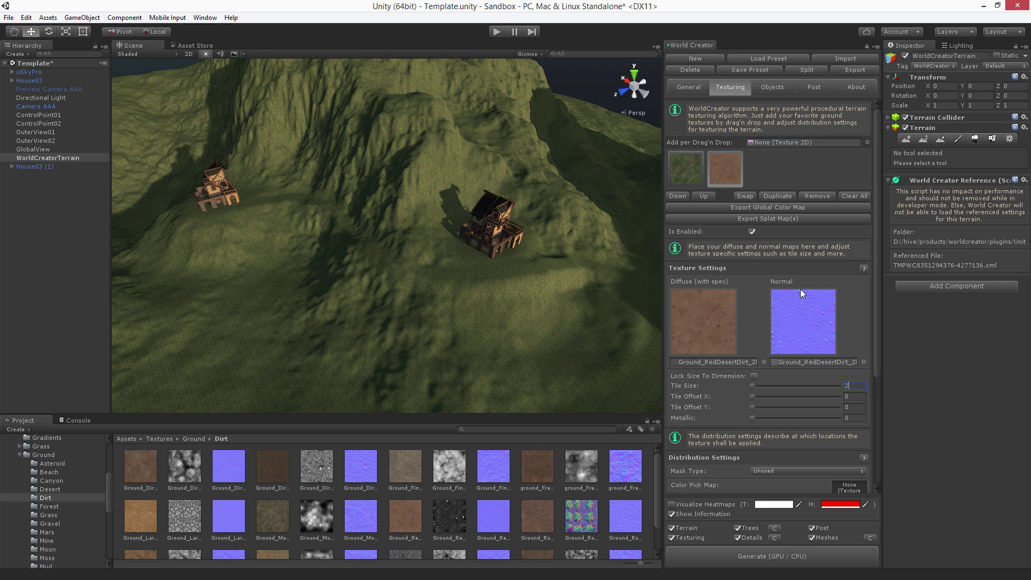
type("2")
left_click(689, 170)
left_click(721, 347)
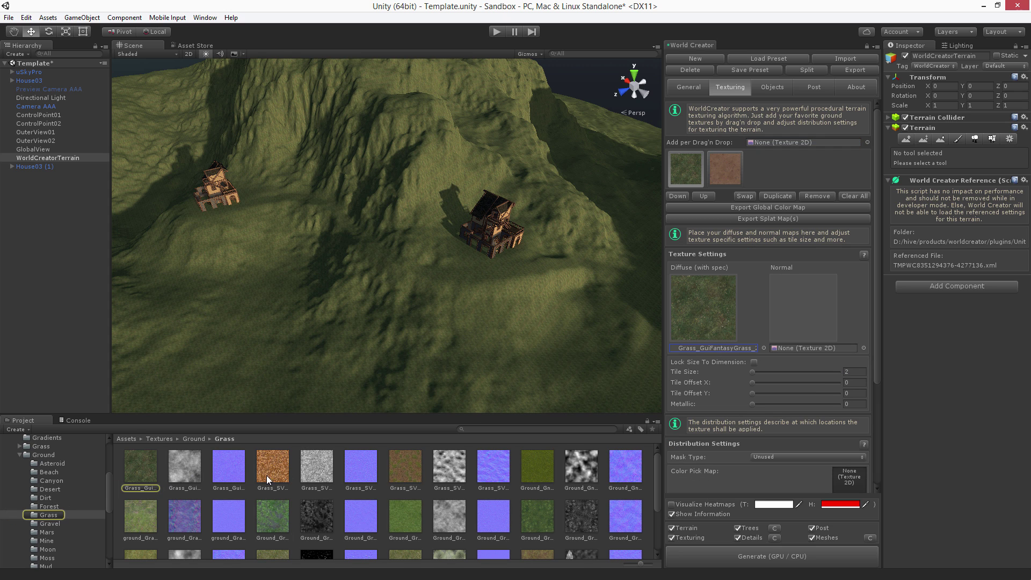
left_click(240, 476)
left_click_drag(240, 477, 806, 353)
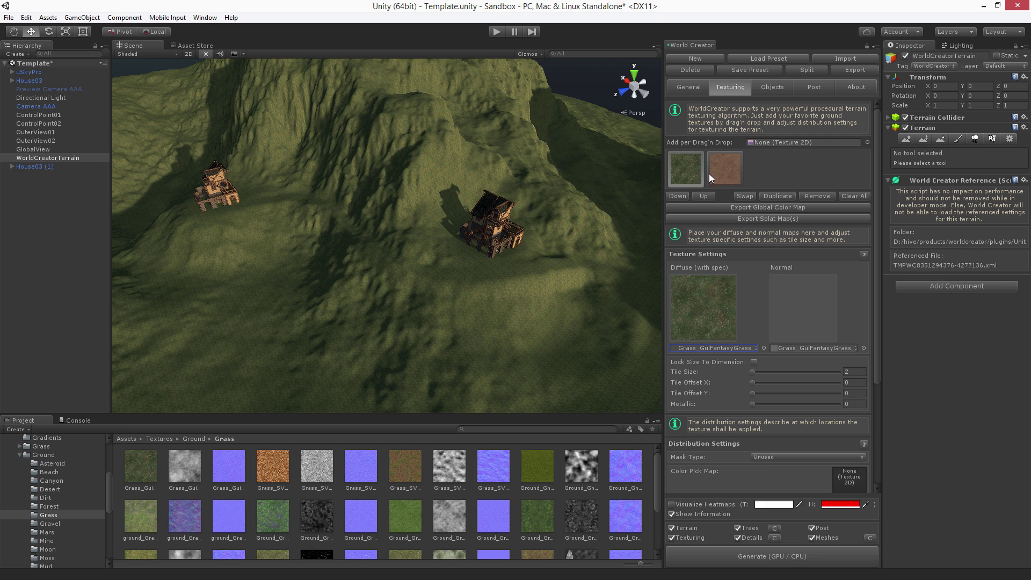
- Mask the dirt texture to the Road path with Mask Type RoadRiver and regenerate
left_click(733, 169)
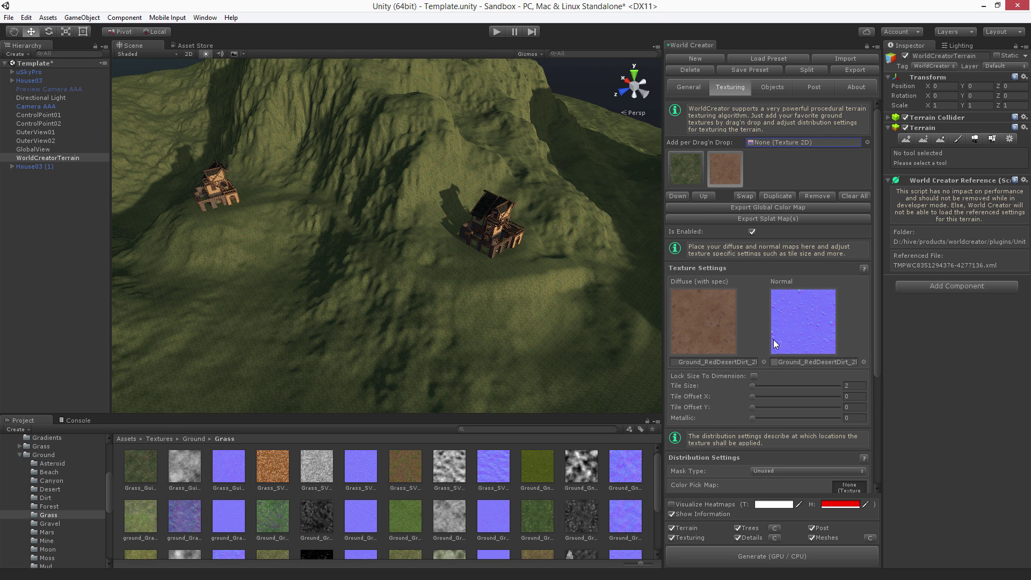
scroll(774, 343, "down", 3)
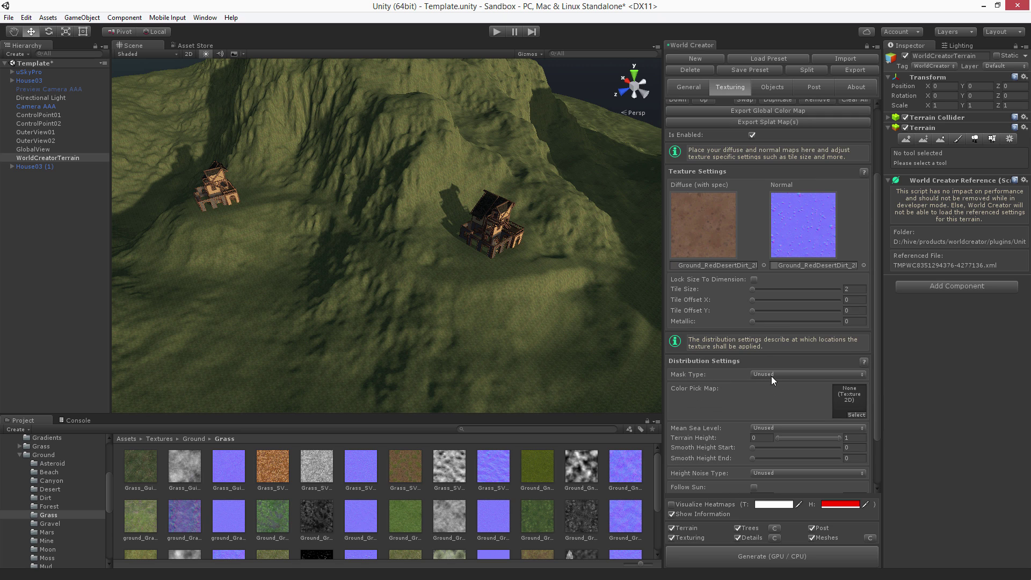
left_click(772, 376)
left_click(776, 422)
left_click(762, 384)
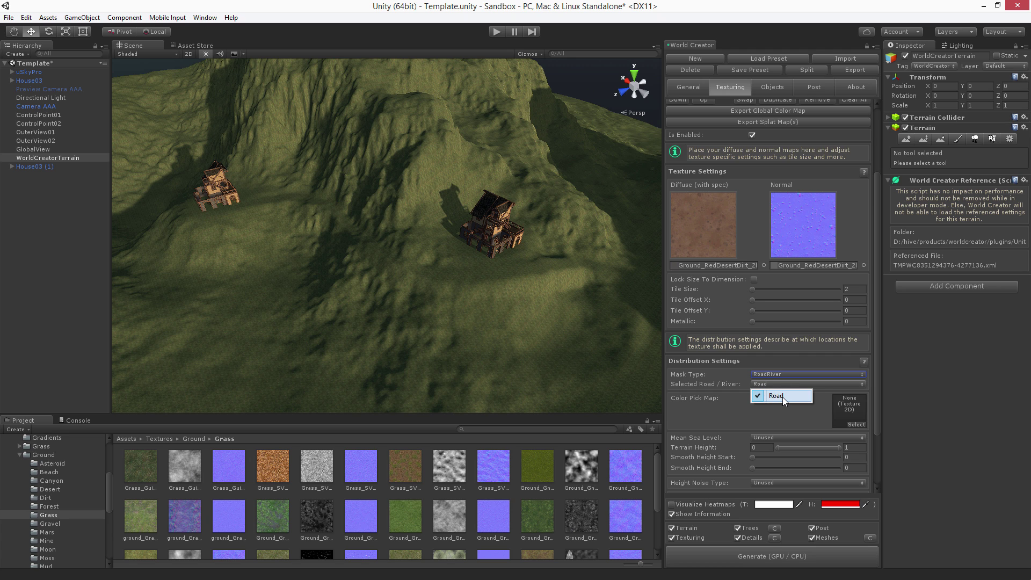
left_click(782, 397)
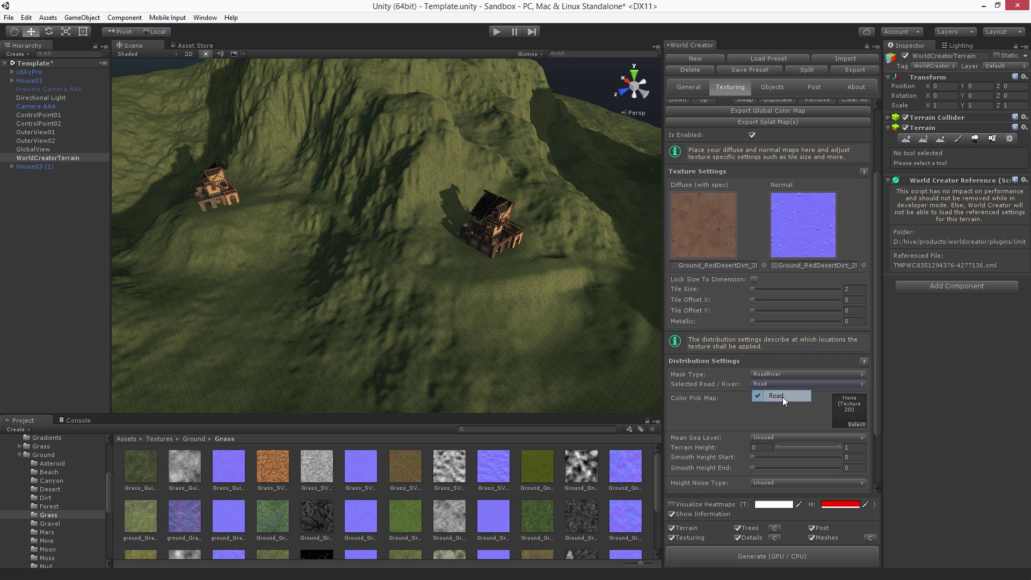
left_click(801, 559)
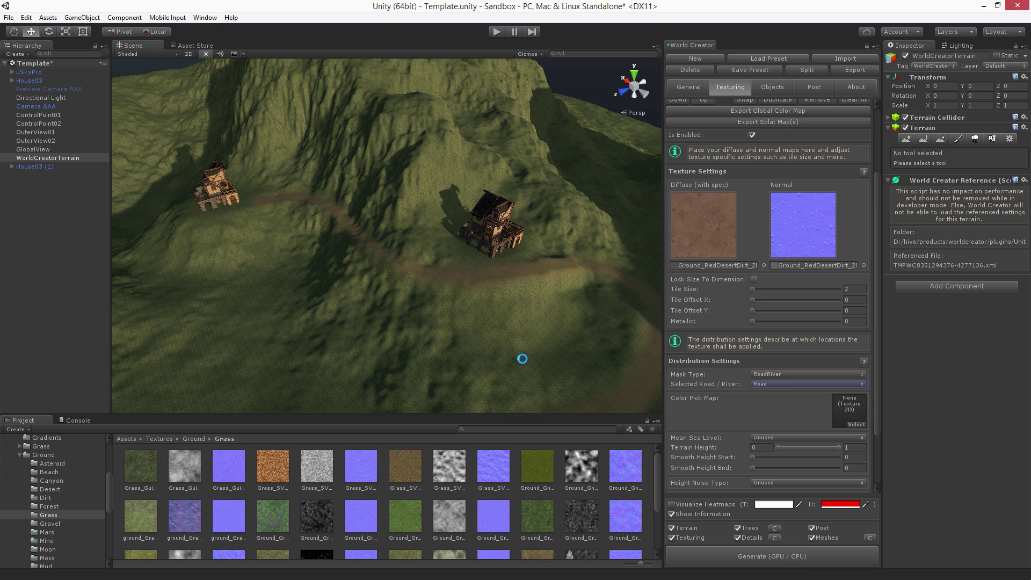
left_click_drag(523, 357, 503, 377, "alt")
- Raise the dirt texture's Weight Multiplicator to 3.9751 and regenerate the terrain
scroll(791, 452, "down", 3)
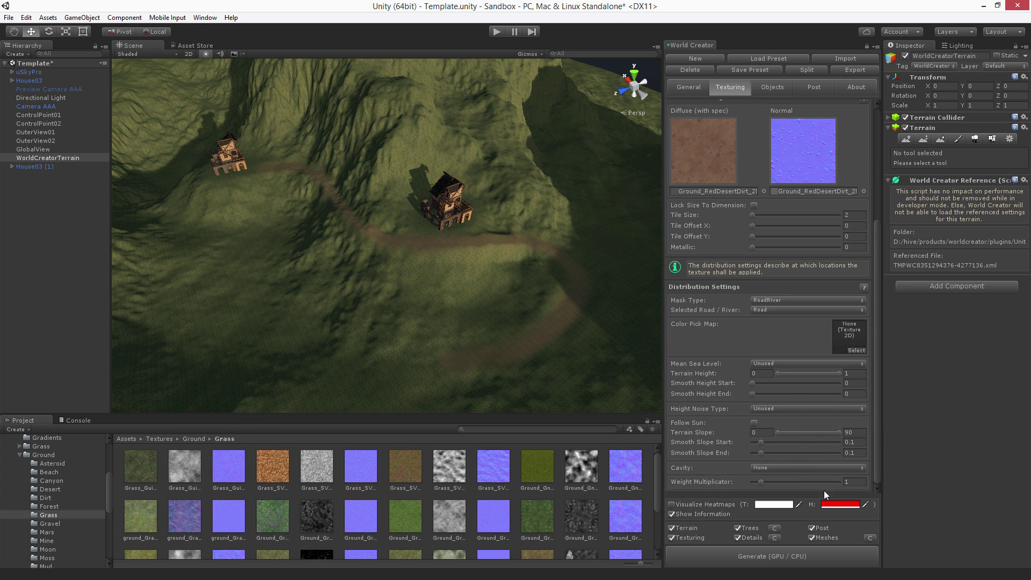
left_click_drag(776, 481, 787, 484)
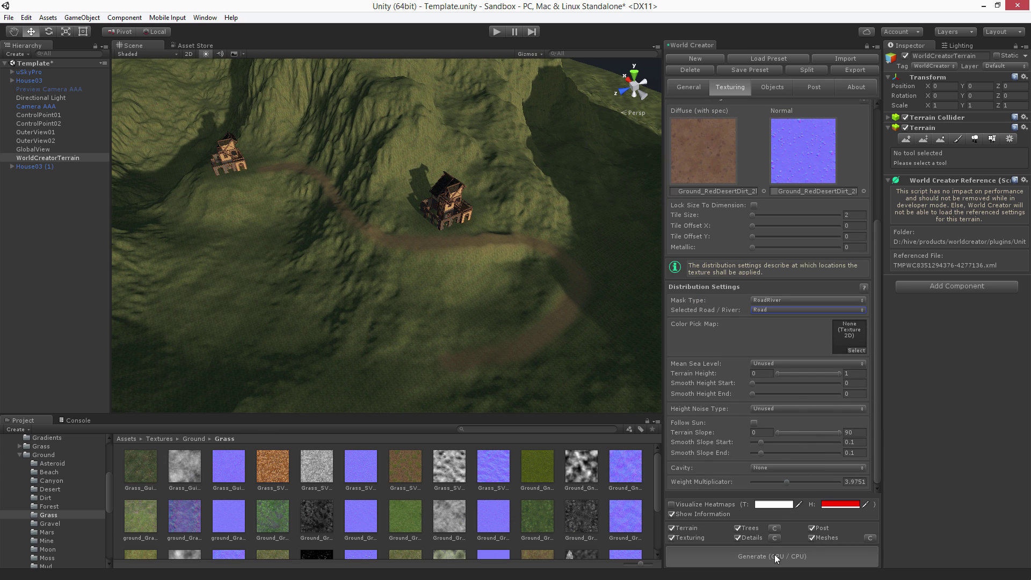
left_click(774, 556)
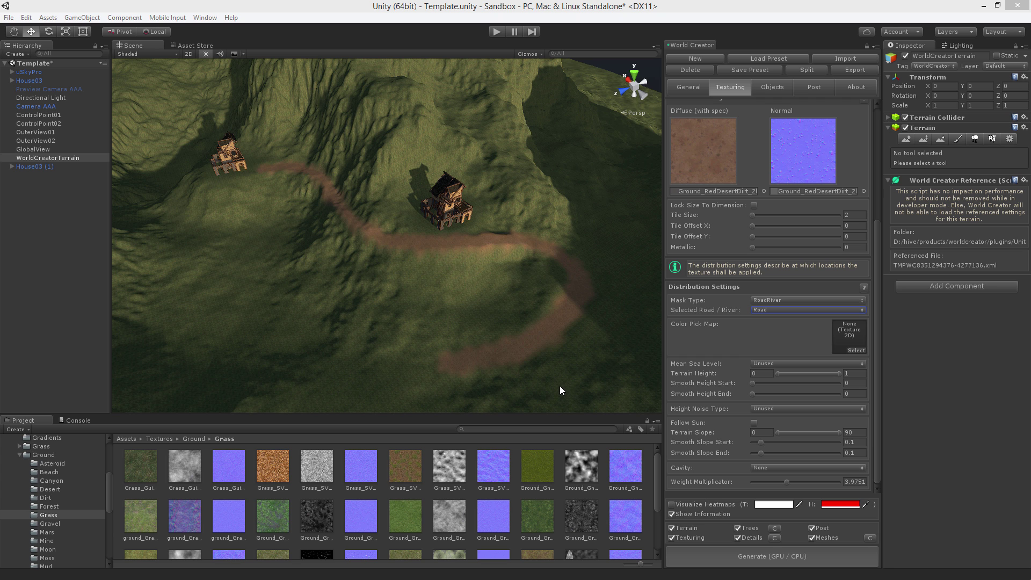
left_click_drag(487, 357, 491, 359, "alt")
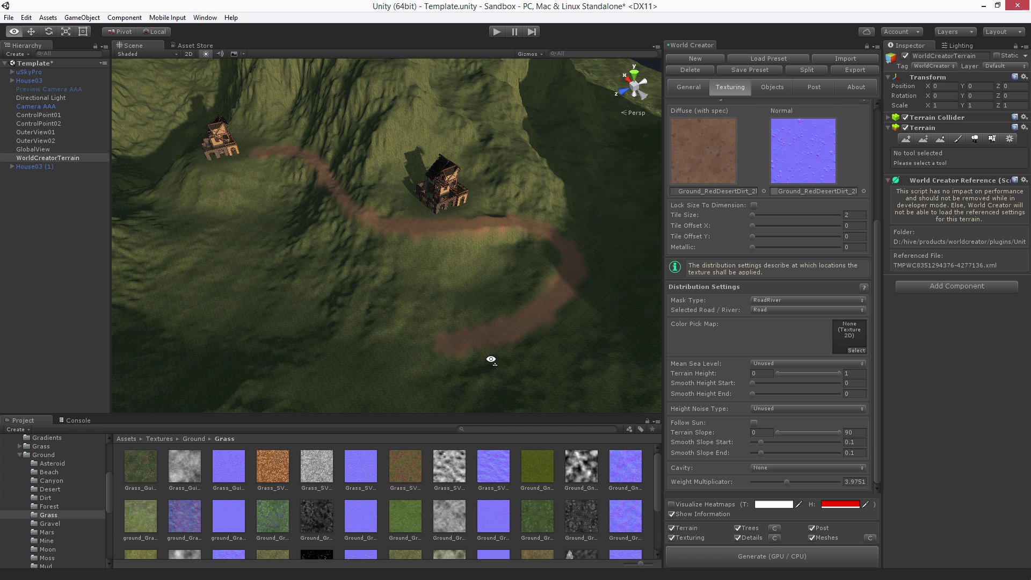
left_click_drag(491, 359, 478, 373, "alt")
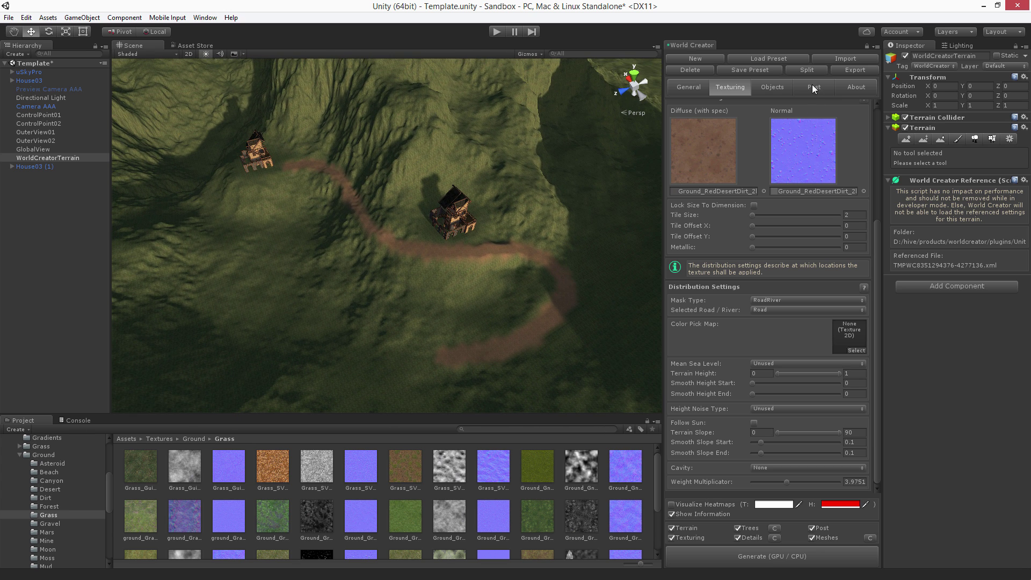
scroll(797, 223, "up", 5)
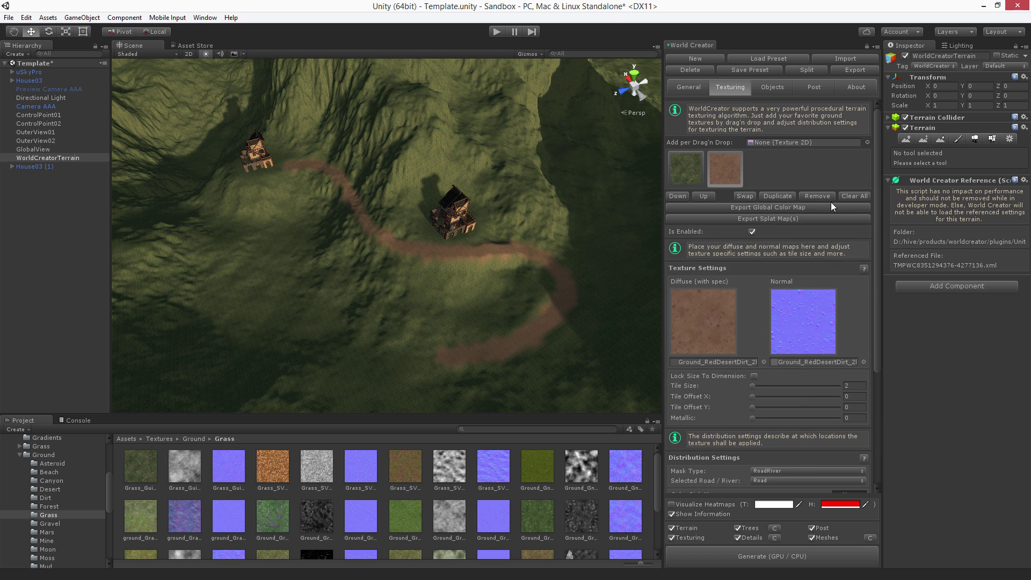
- Clear all textures from the terrain
left_click(852, 197)
left_click(548, 317)
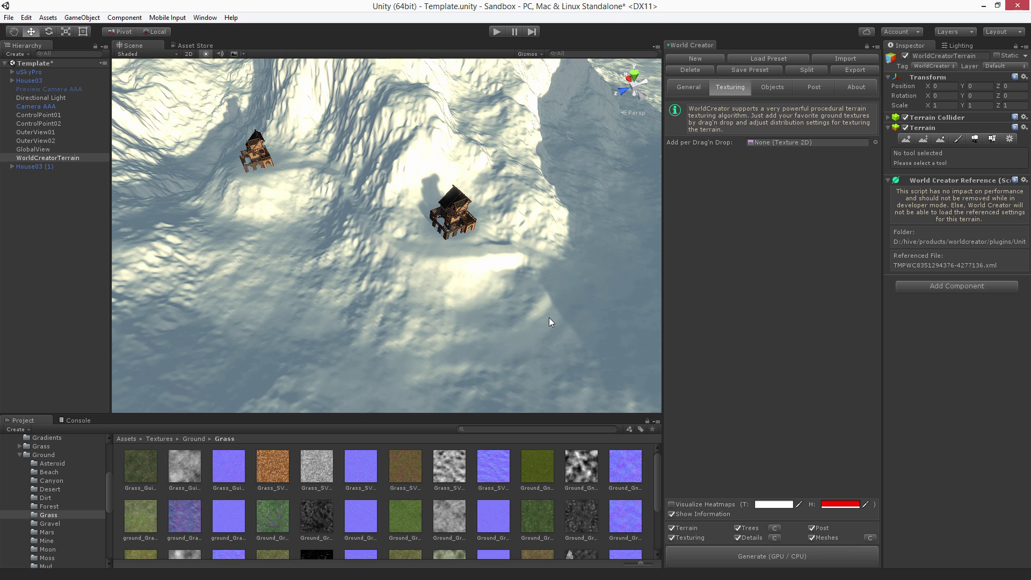
left_click(815, 88)
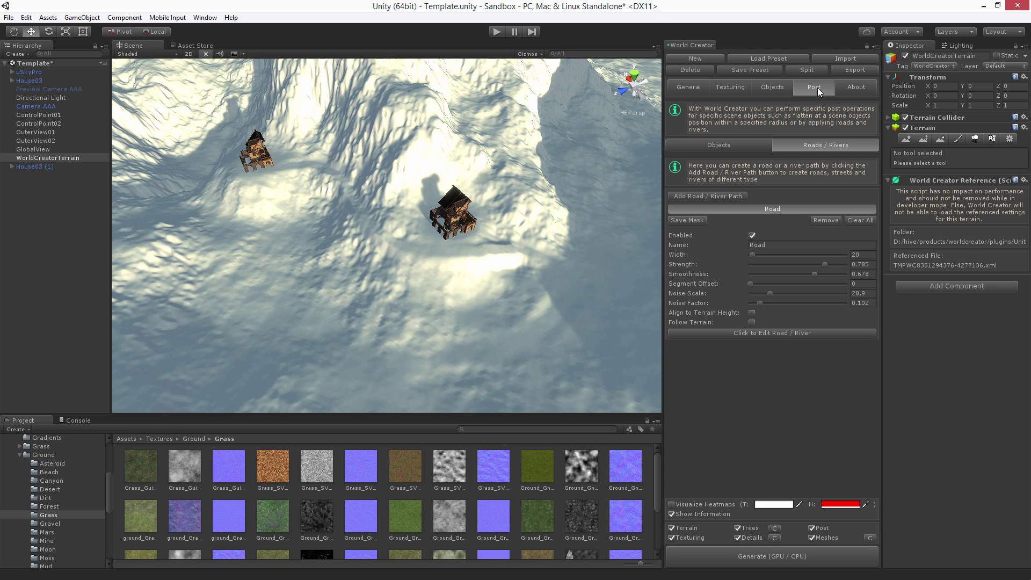
- Add a new road/river path named River and open it for editing
left_click(723, 196)
left_click(771, 220)
left_click(769, 256)
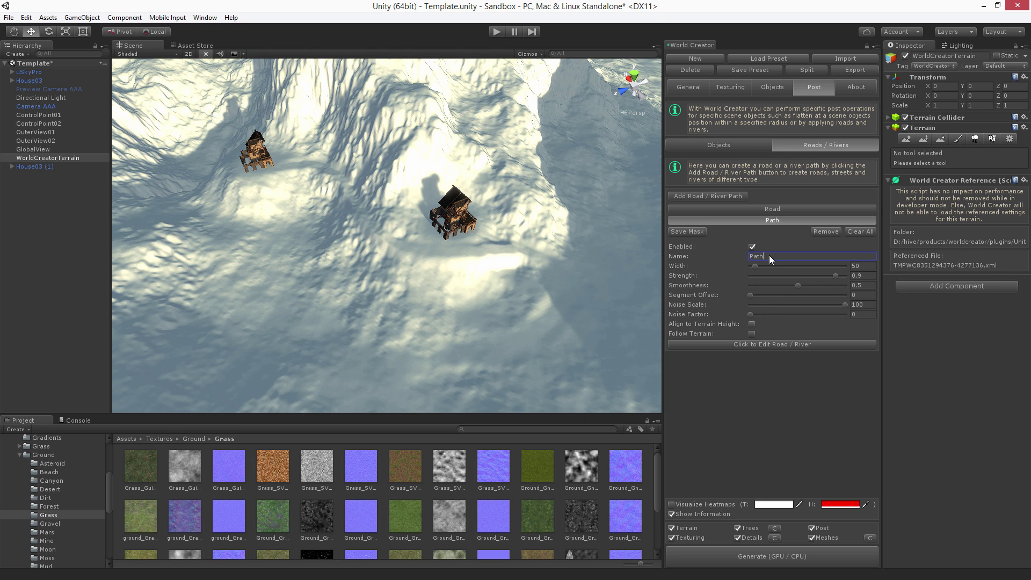
type("River")
left_click_drag(496, 211, 95, 223, "alt")
left_click(738, 345)
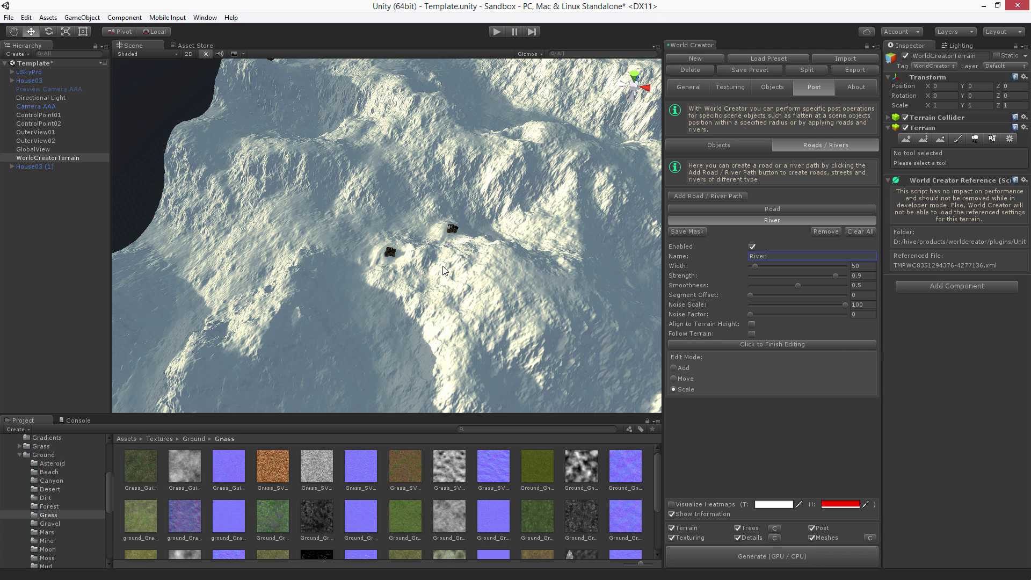
- Place the first river control points from the left edge across the terrain
key("shift")
left_click(153, 234, "shift")
left_click(174, 247, "shift")
left_click(232, 267, "shift")
left_click(275, 238, "shift")
left_click(324, 228, "shift")
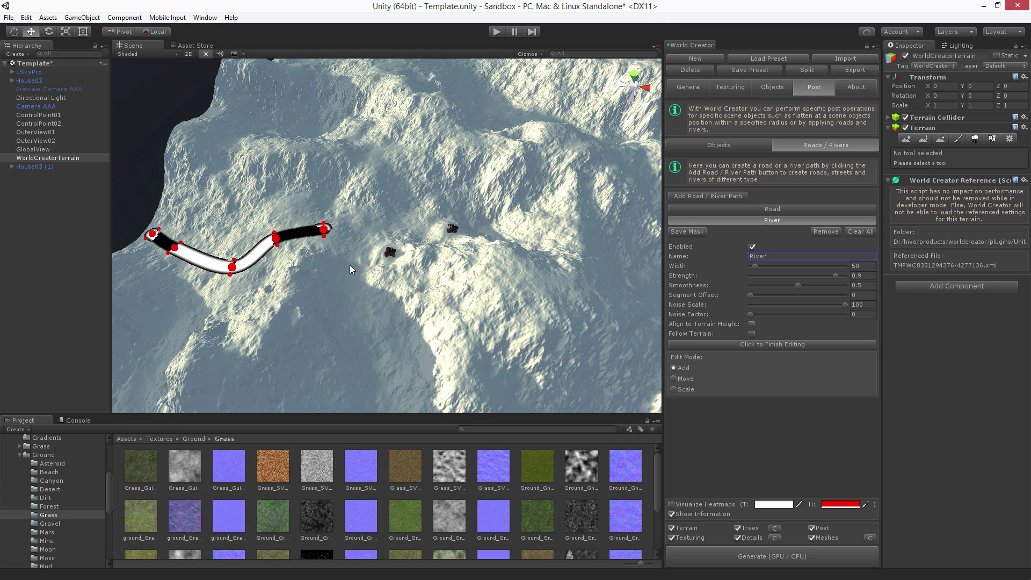
left_click(350, 266, "shift")
left_click(366, 347, "shift")
left_click_drag(366, 347, 496, 388, "alt")
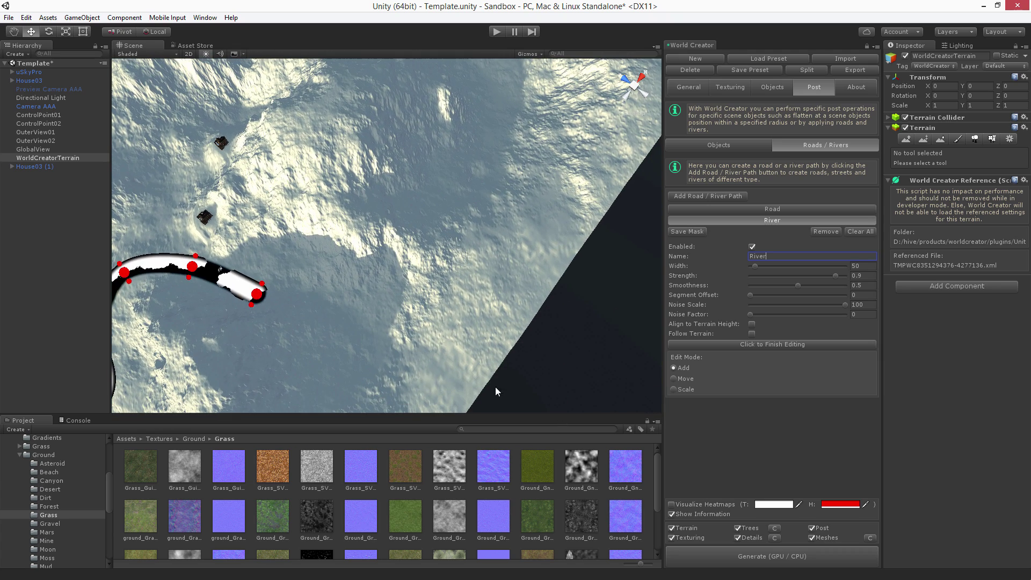
- Extend the river path rightward and up the far slope to its final point
left_click(383, 332, "shift")
left_click(440, 335, "shift")
left_click(495, 305, "shift")
left_click(532, 269, "shift")
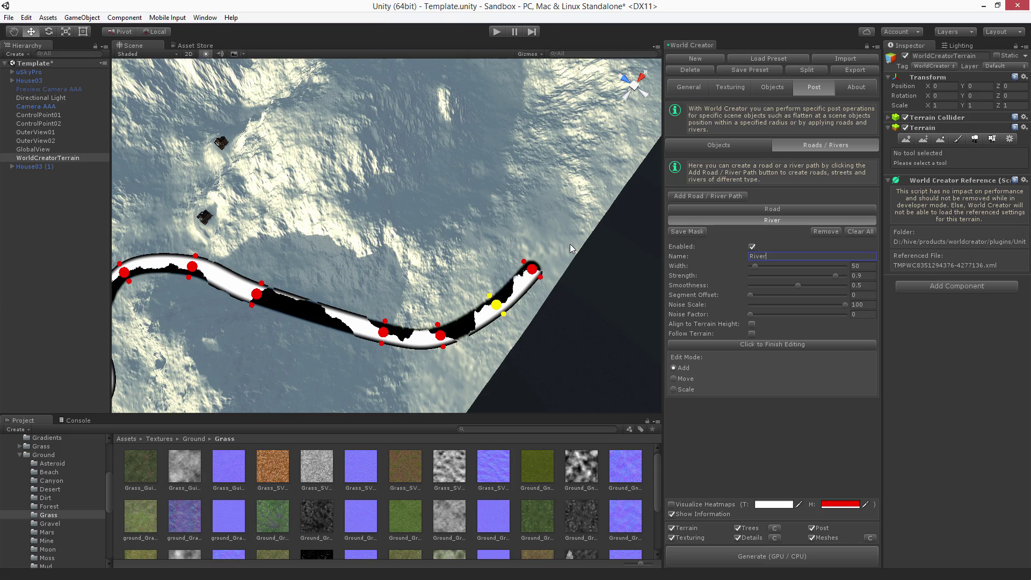
left_click(569, 245, "shift")
left_click_drag(534, 236, 985, 198, "alt")
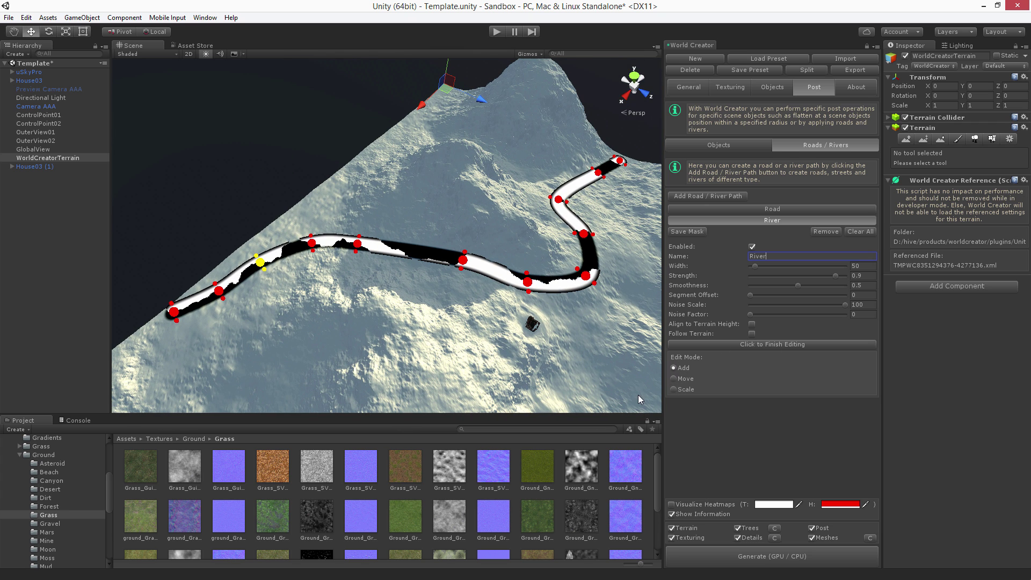
- In Move mode, shift the river's start point up-right and nudge the next point down
left_click(675, 379)
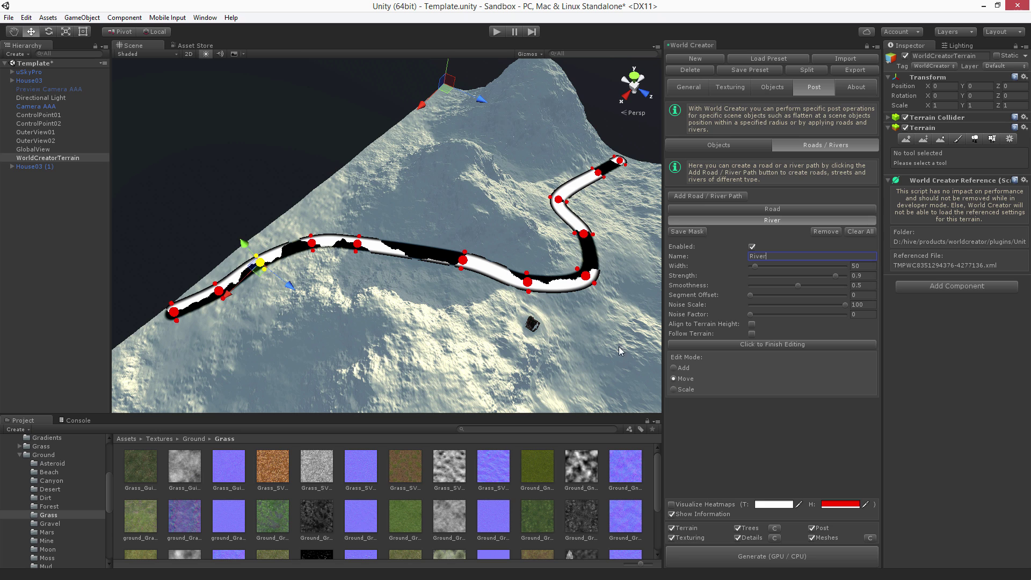
left_click(174, 312)
left_click_drag(151, 308, 242, 246)
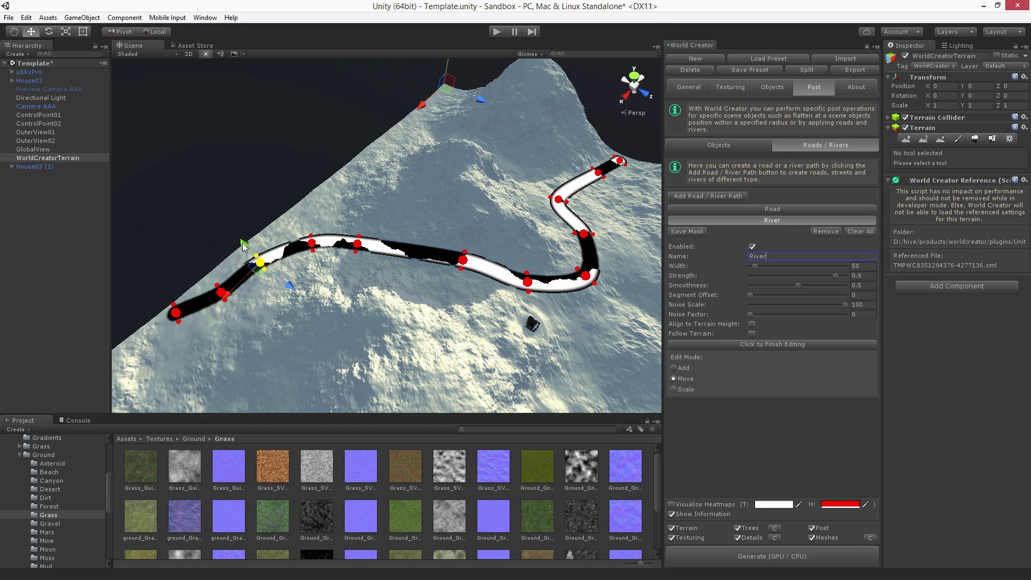
left_click(312, 243)
left_click_drag(303, 228, 306, 236)
- Step through the remaining river points to the last one and generate the terrain
left_click(357, 246)
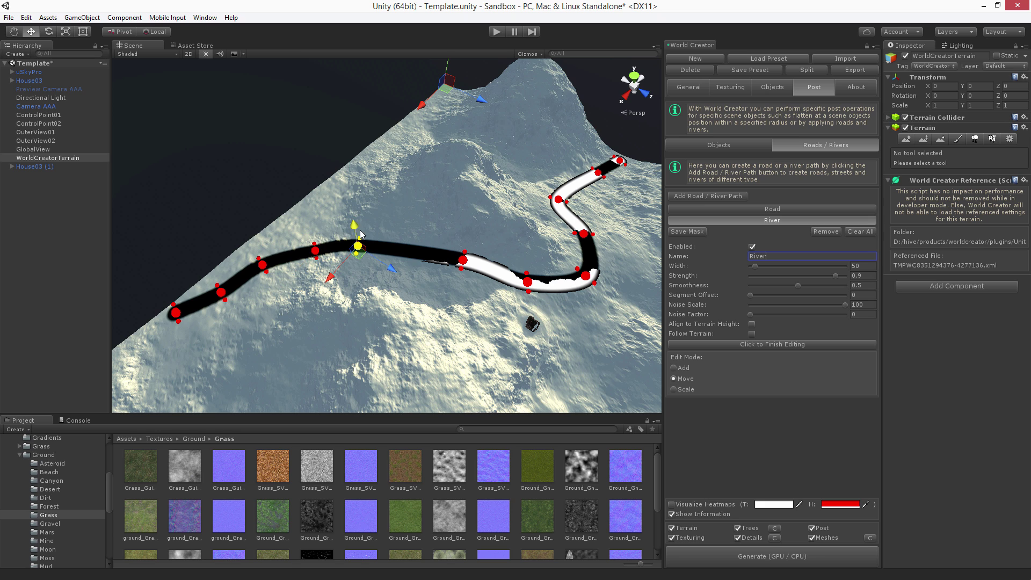
left_click(463, 260)
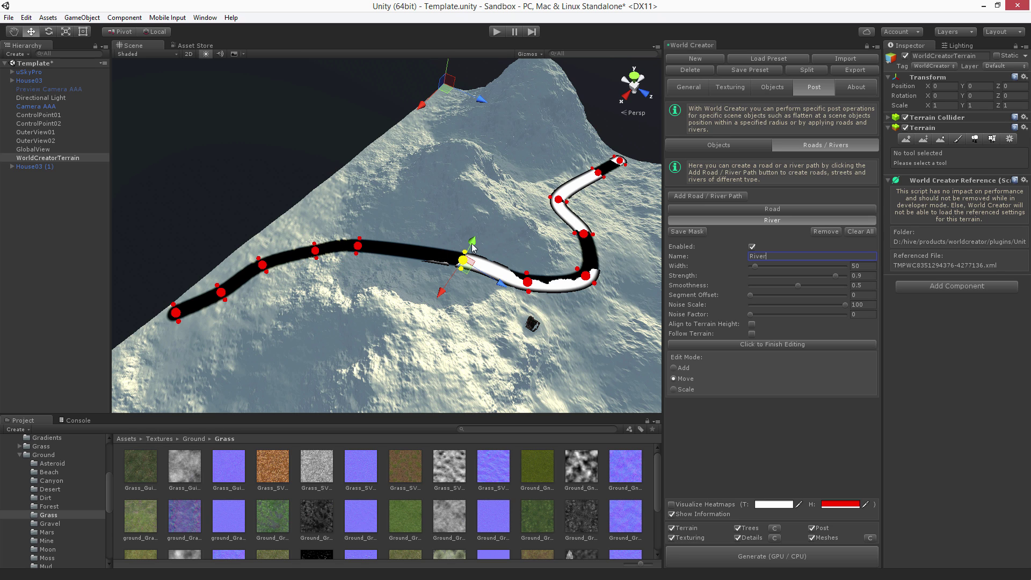
left_click(528, 282)
left_click(585, 276)
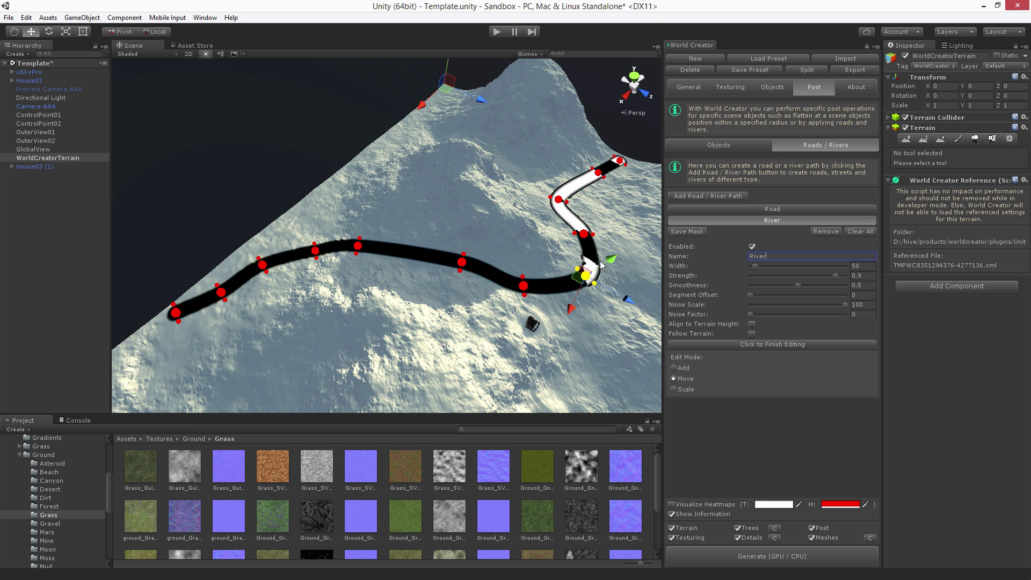
left_click(584, 235)
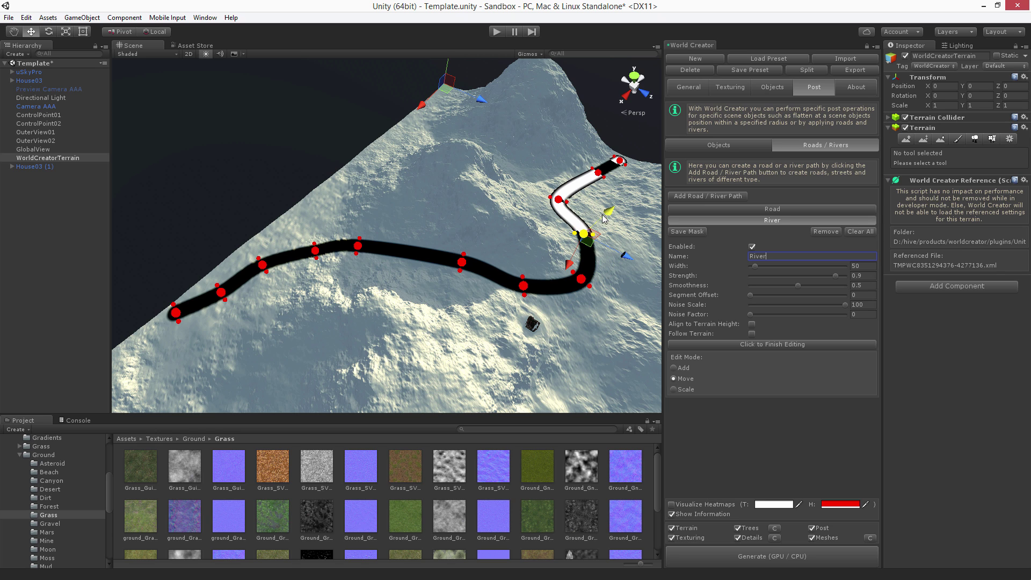
left_click(559, 201)
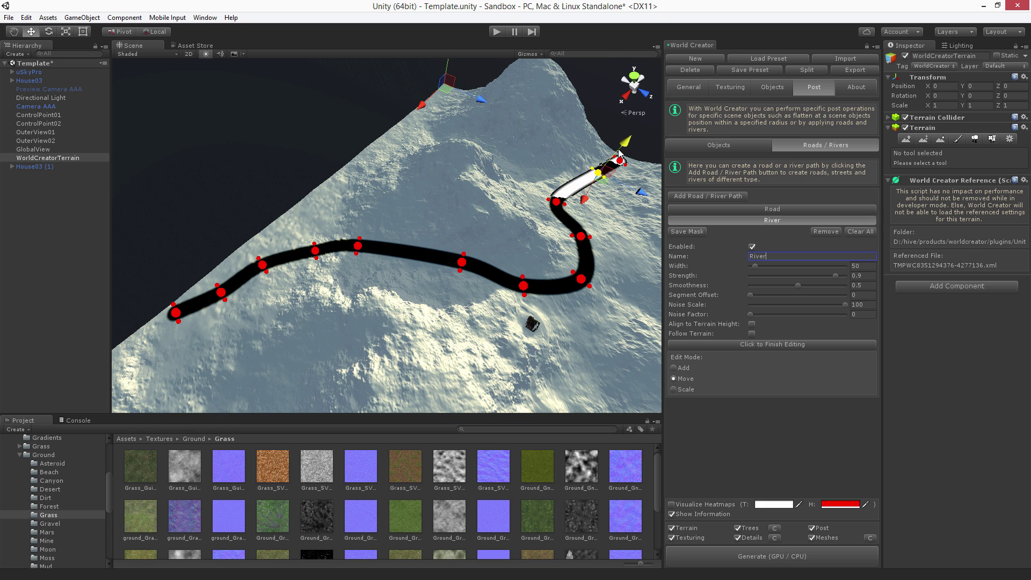
left_click(599, 173)
left_click(621, 162)
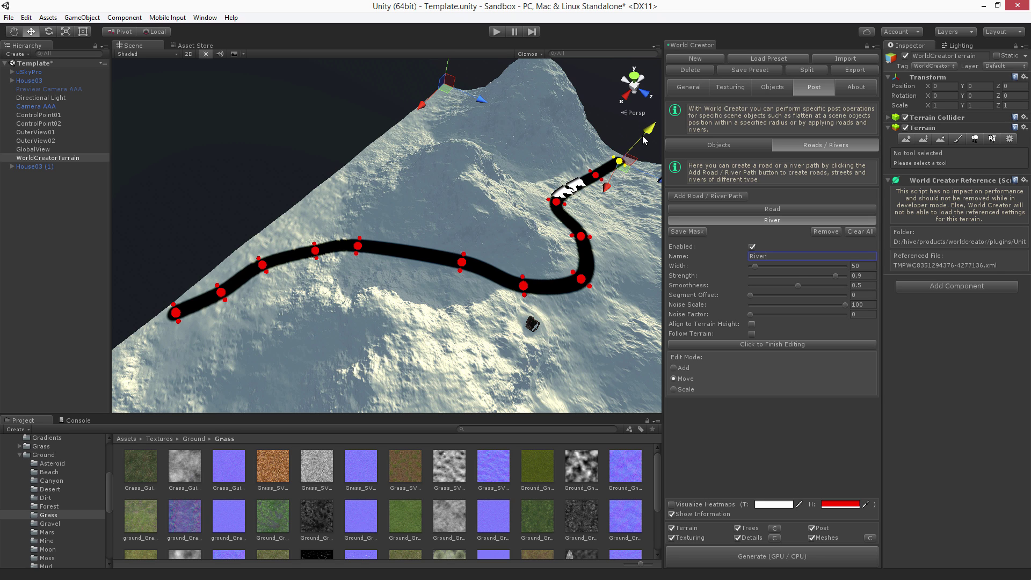
left_click(784, 555)
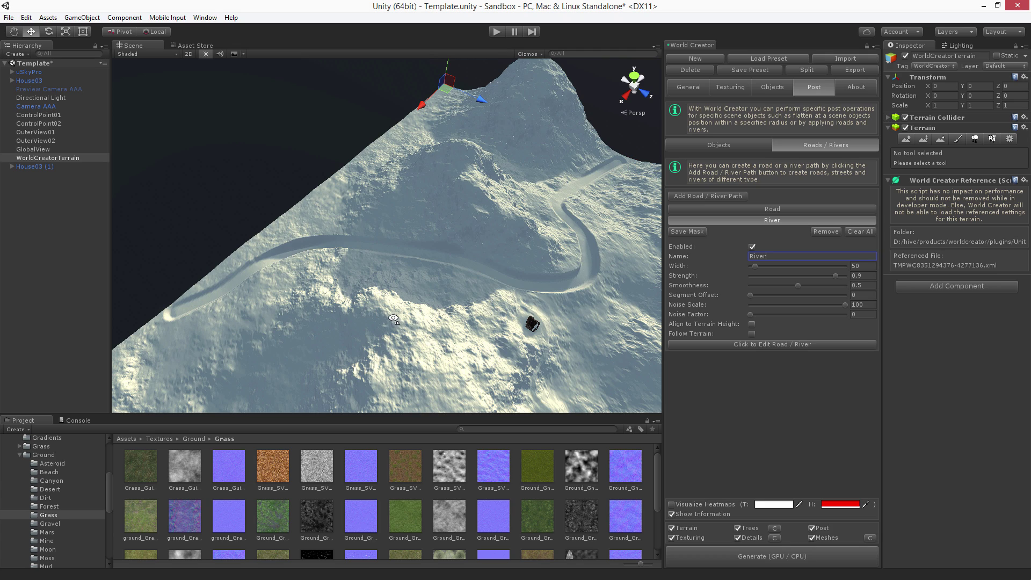
- Raise the river's Smoothness to 0.661
right_click_drag(393, 319, 378, 327)
left_click_drag(327, 330, 293, 322, "alt")
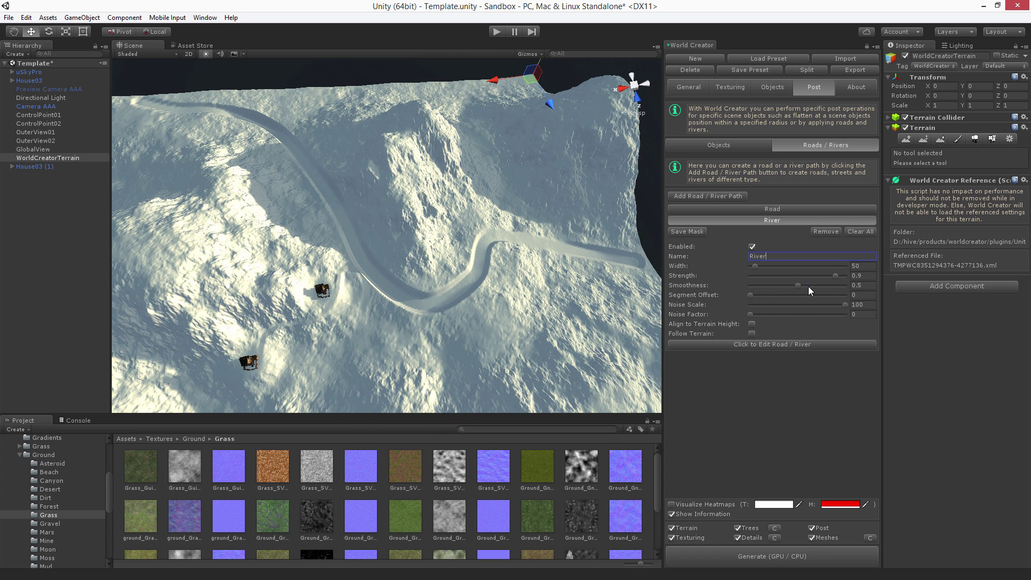
left_click_drag(808, 285, 829, 275)
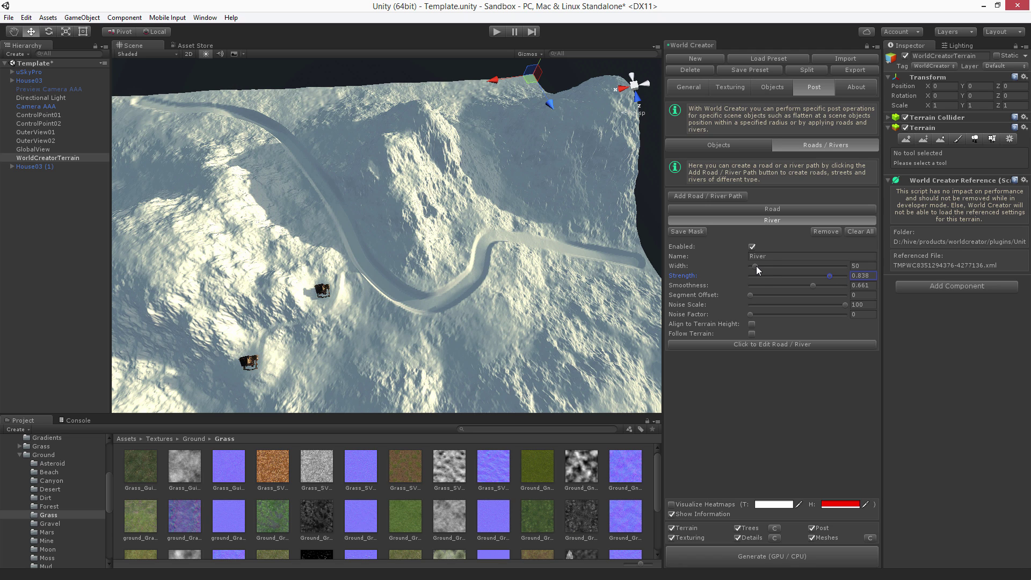
- Widen the river at two points on its lower bend in Scale mode
left_click(719, 345)
left_click(675, 390)
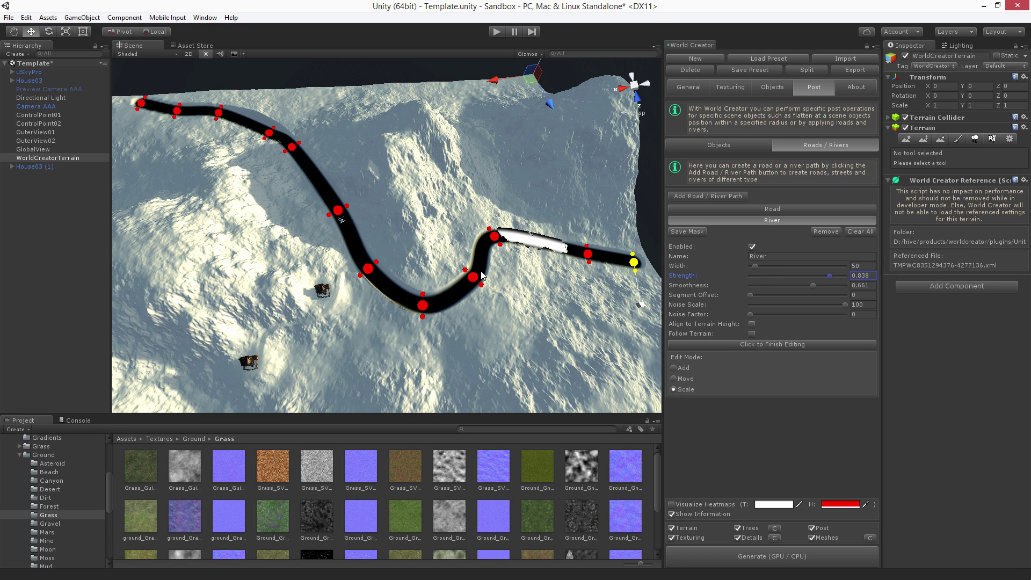
left_click(473, 277)
left_click_drag(505, 311, 541, 342)
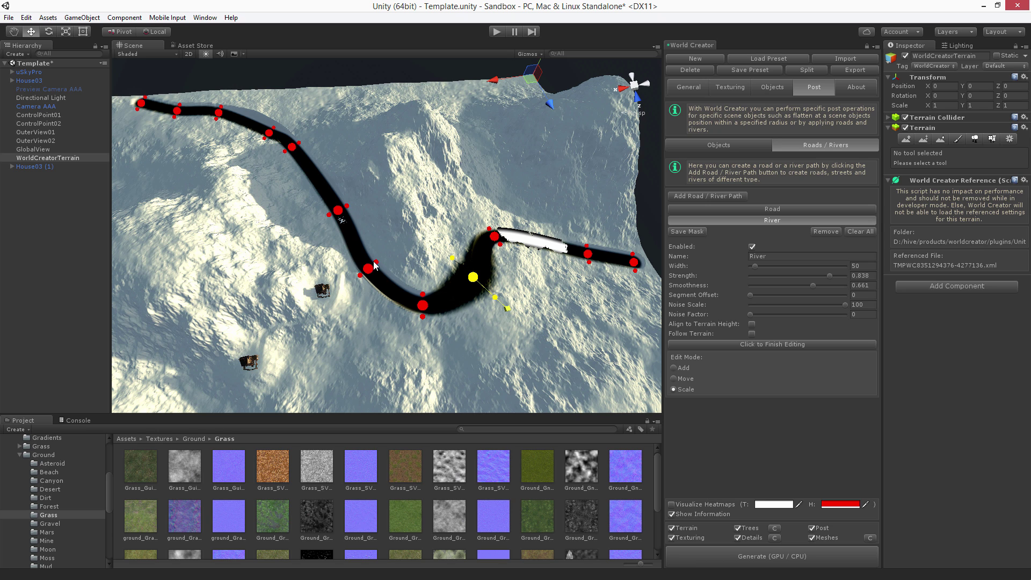
left_click(422, 305)
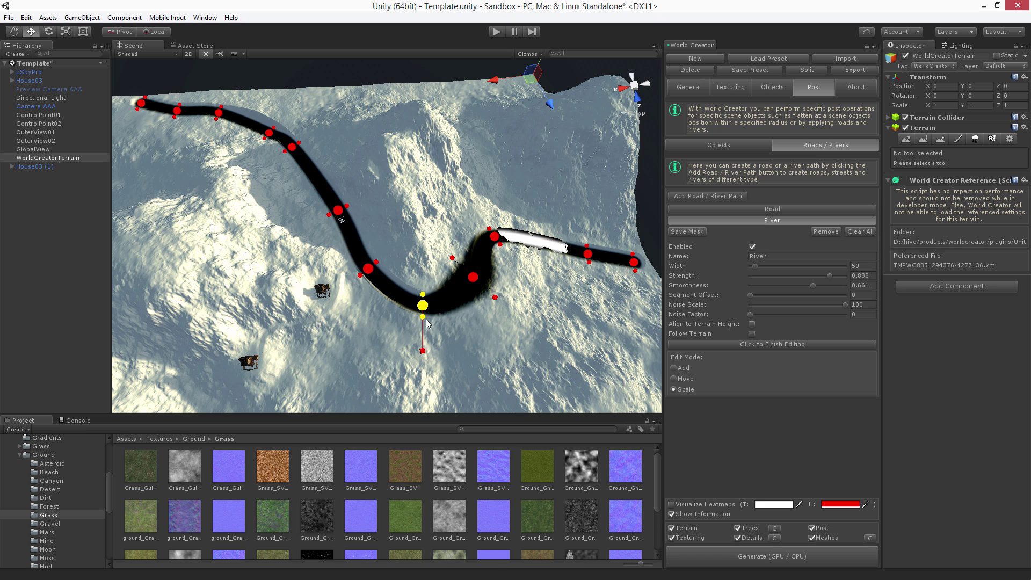
left_click_drag(424, 355, 432, 378)
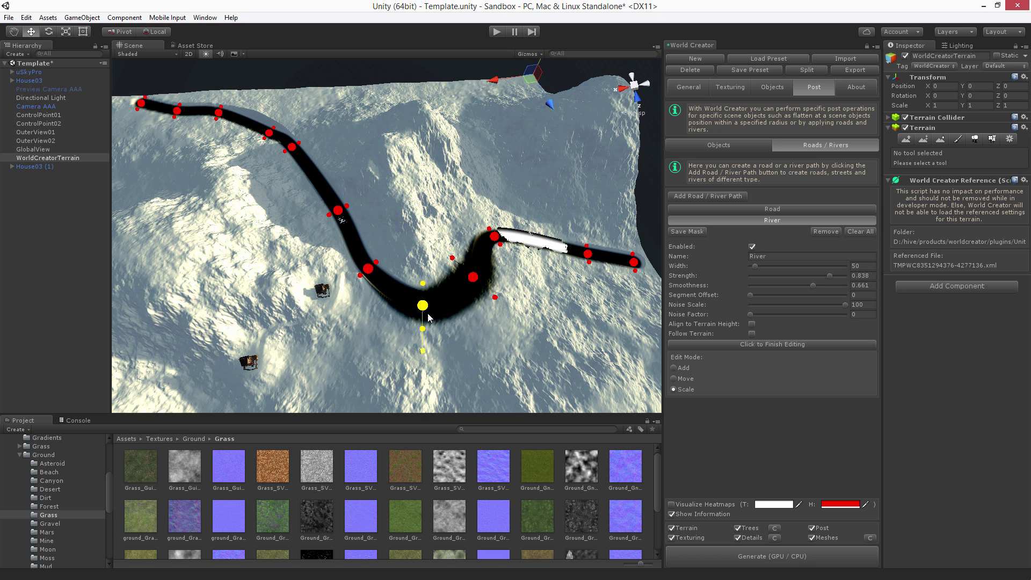
- Shift the bend point, then set river Noise Factor 0.198 and Noise Scale 20.9
left_click(674, 379)
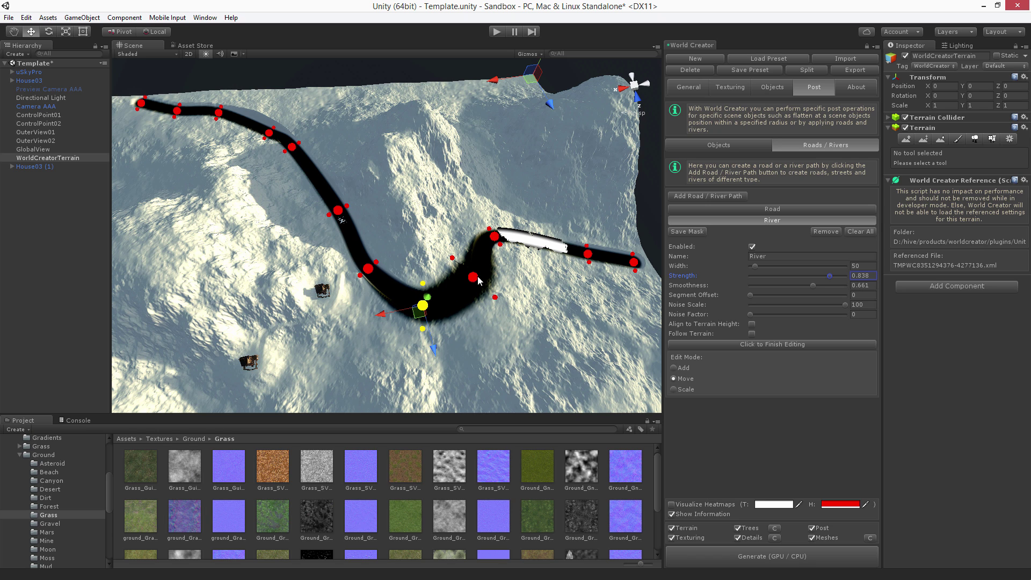
left_click(472, 277)
left_click_drag(488, 322, 468, 316)
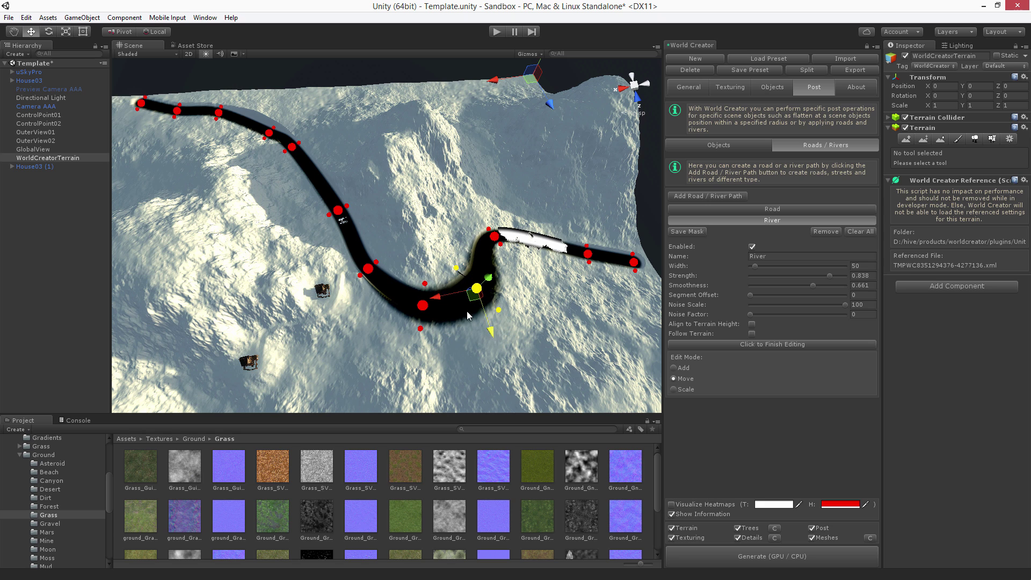
left_click(424, 305)
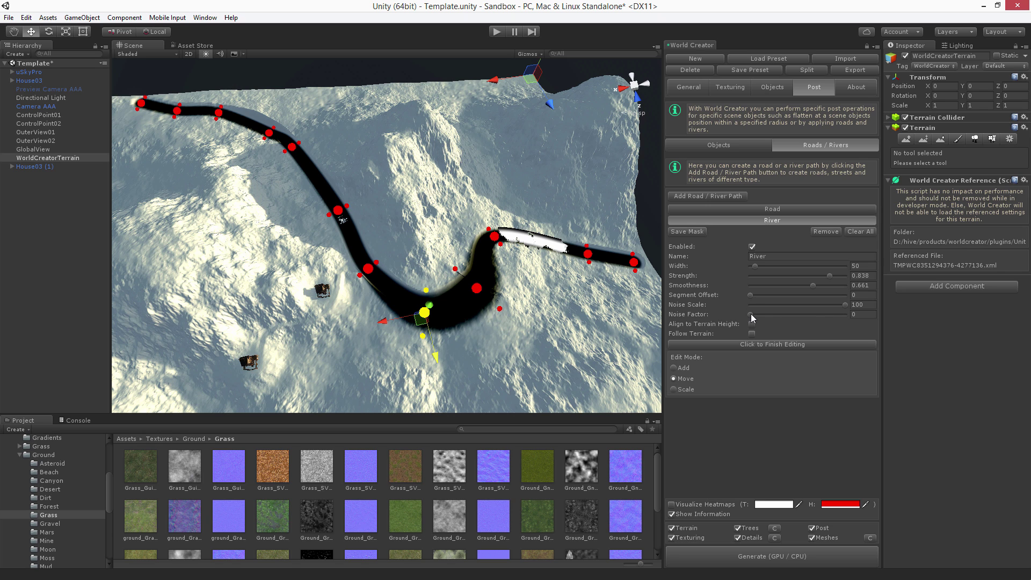
left_click_drag(751, 314, 761, 314)
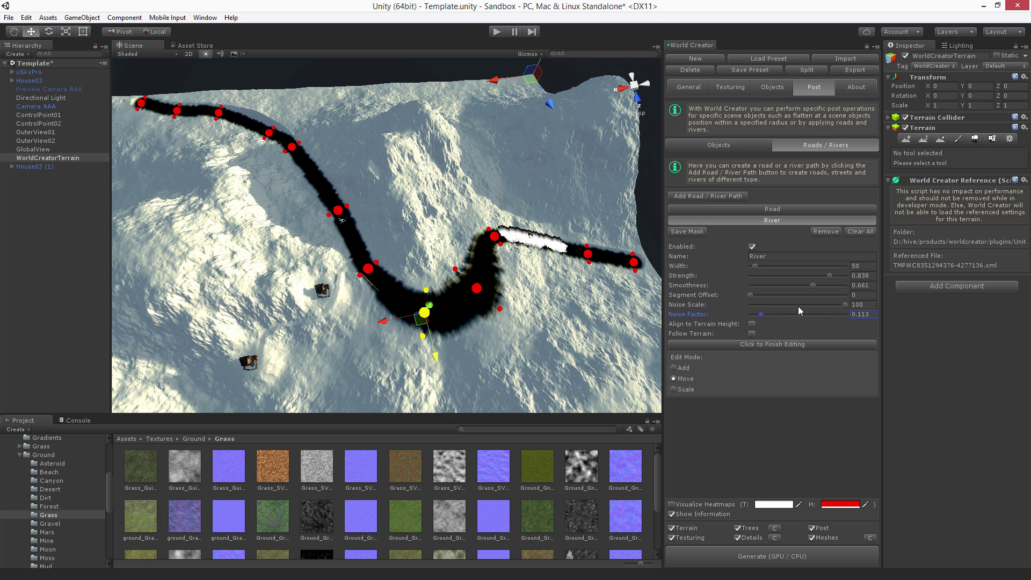
left_click_drag(845, 304, 769, 317)
- Regenerate the terrain and orbit to inspect the rough-banked river channel below the houses
left_click(776, 553)
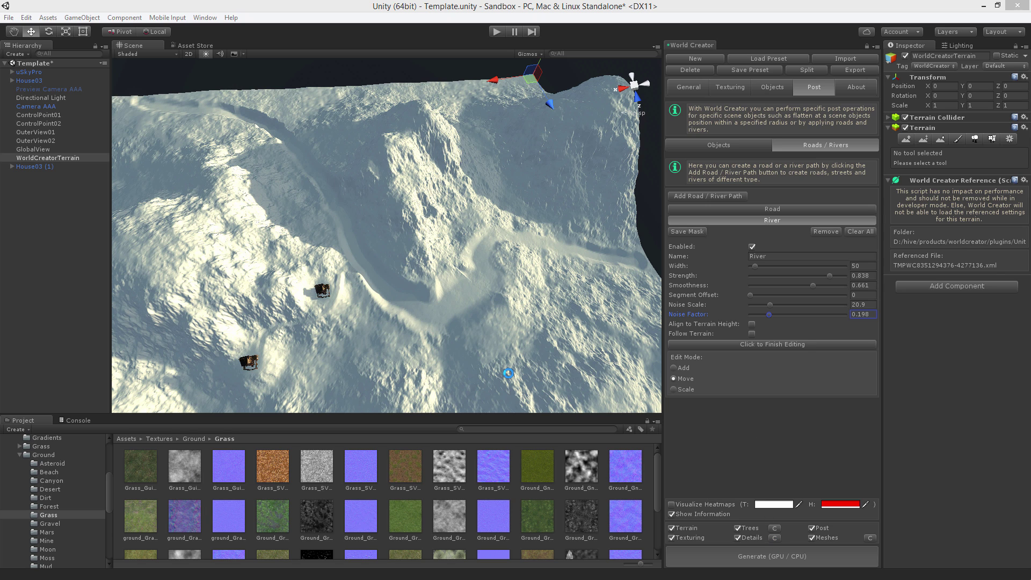
mouse_move(483, 354)
left_mouse_down("alt")
mouse_move(486, 340)
mouse_move(472, 337)
left_mouse_up("alt")
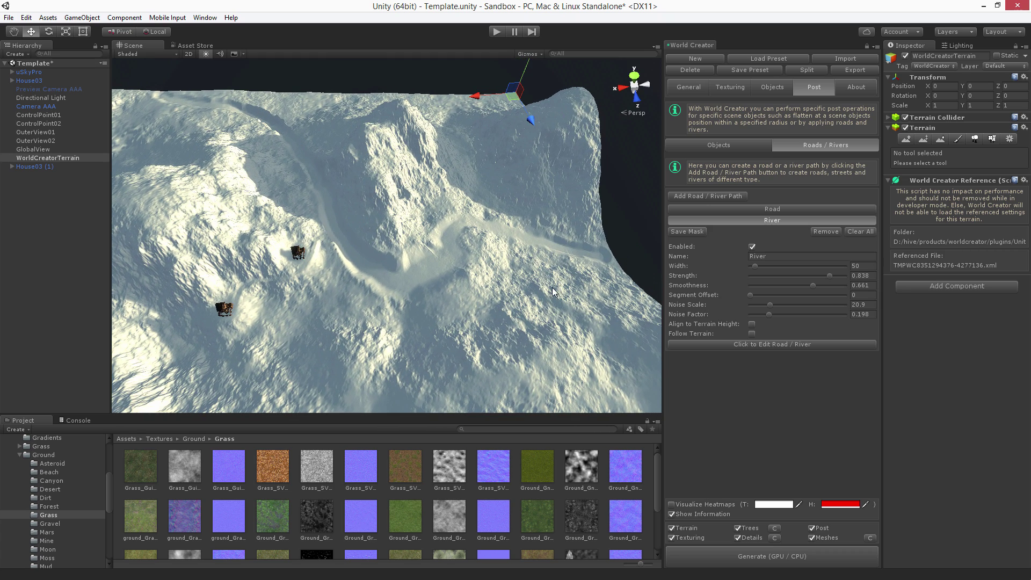
left_click_drag(554, 292, 377, 315, "alt")
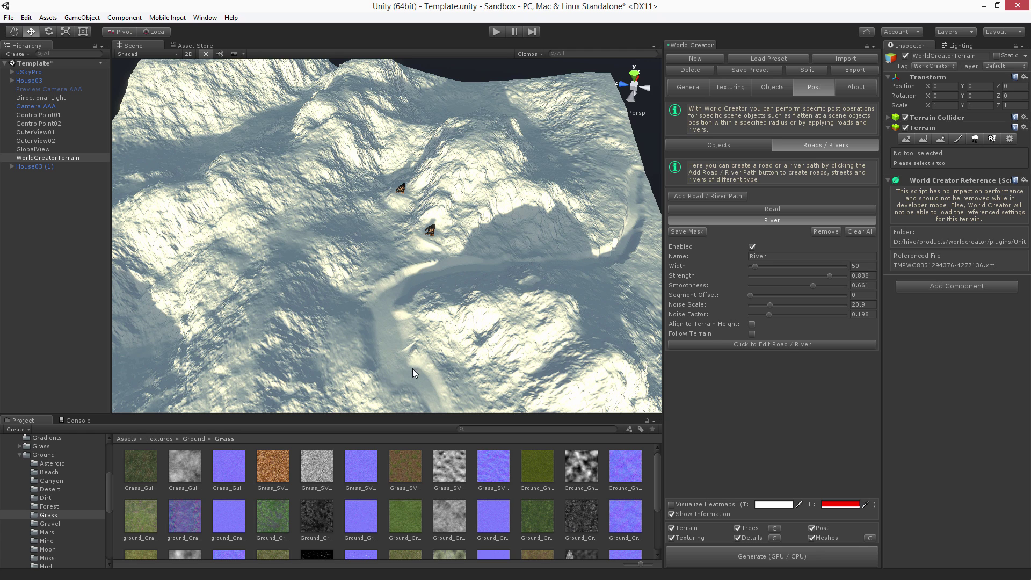
left_click_drag(412, 368, 421, 267, "alt")
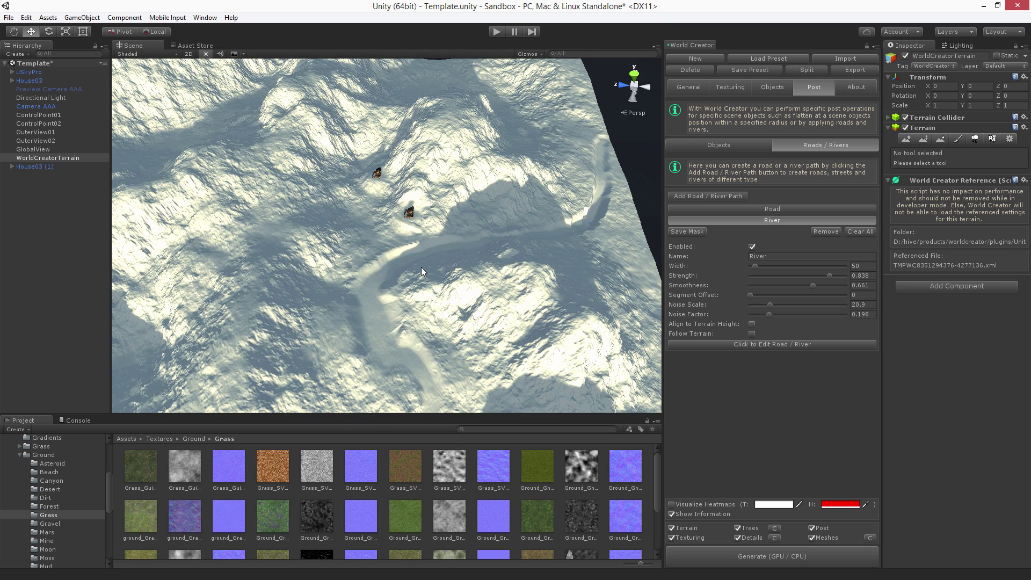